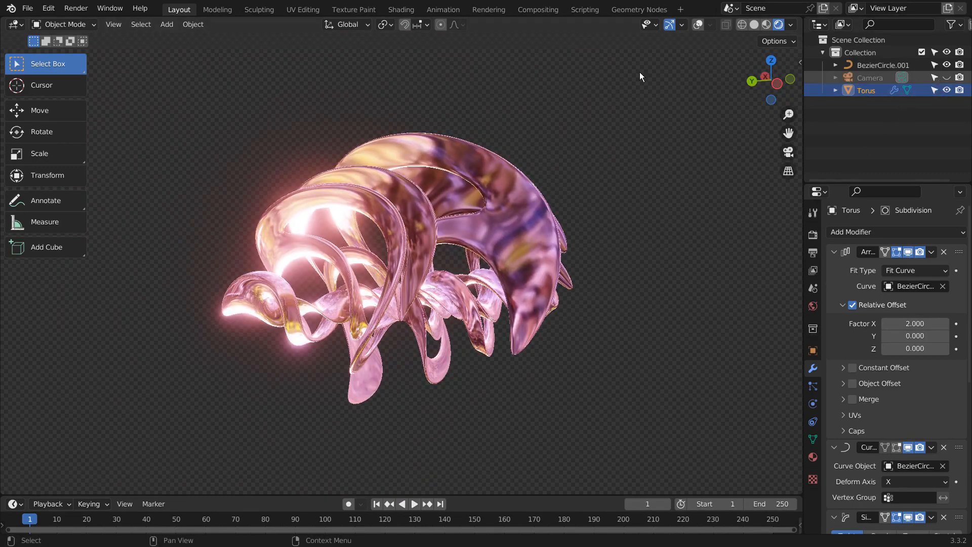
- Show the viewport overlays, switch the 3D view to solid shading and select the twisted torus
left_click(695, 25)
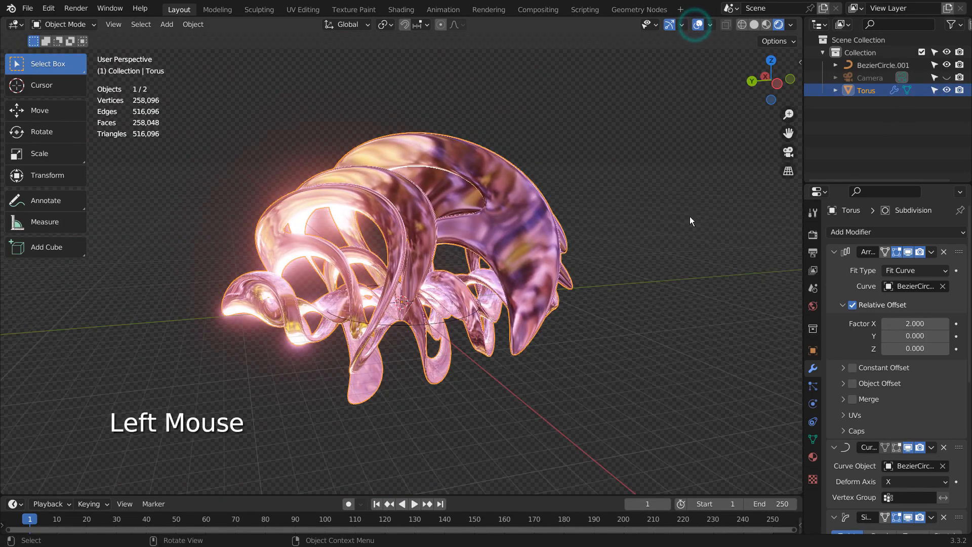
left_click(756, 24)
mouse_move(666, 132)
middle_mouse_down()
mouse_move(636, 186)
mouse_move(700, 199)
mouse_move(680, 212)
middle_mouse_up()
left_click(465, 293)
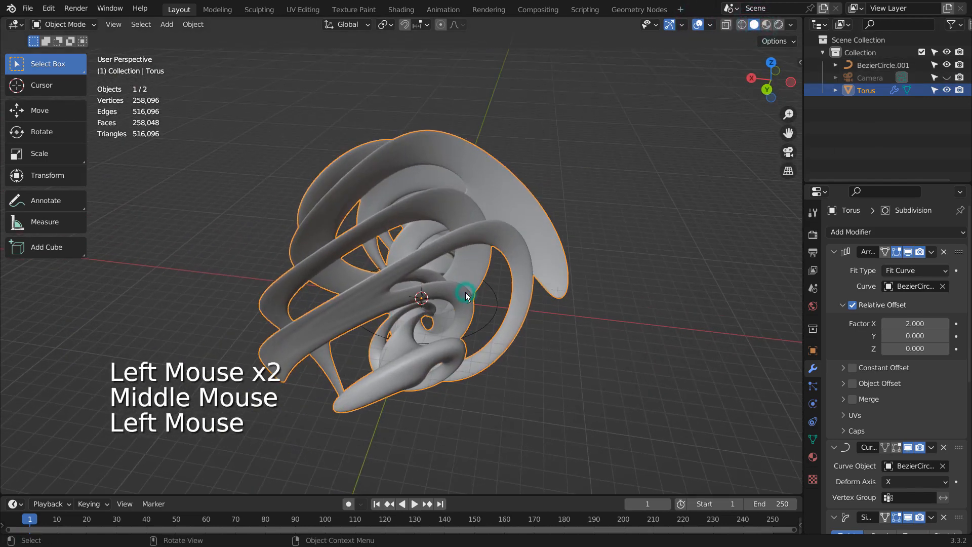
- Examine the torus's full modifier stack, from Array through Curve and both Simple Deform modifiers to Subdivision, in an enlarged view
key("ctrl+space")
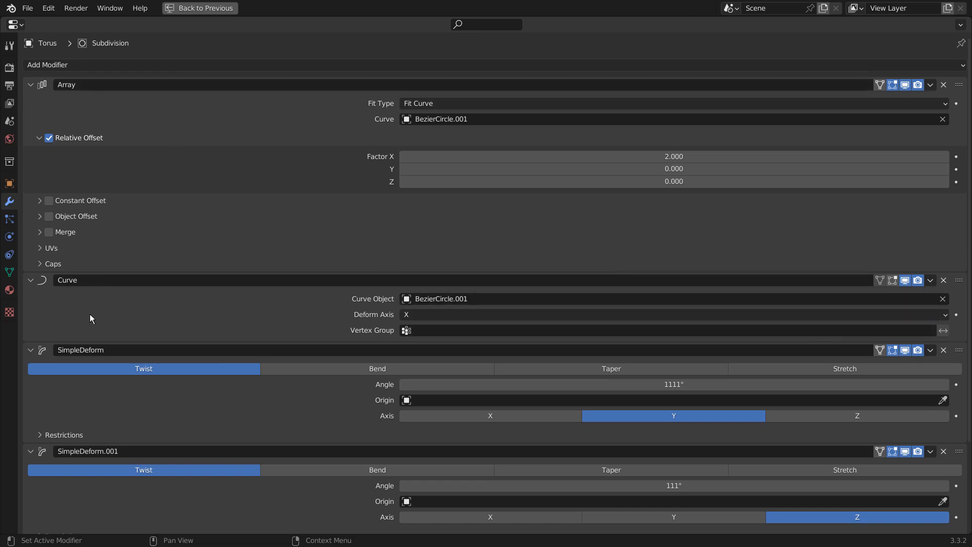
scroll(106, 457, "down", 5)
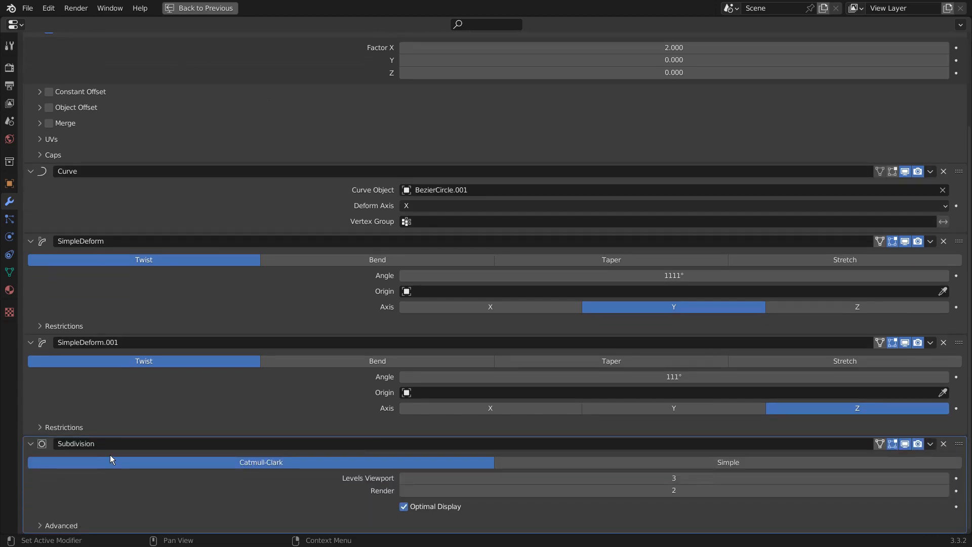
scroll(113, 454, "up", 5)
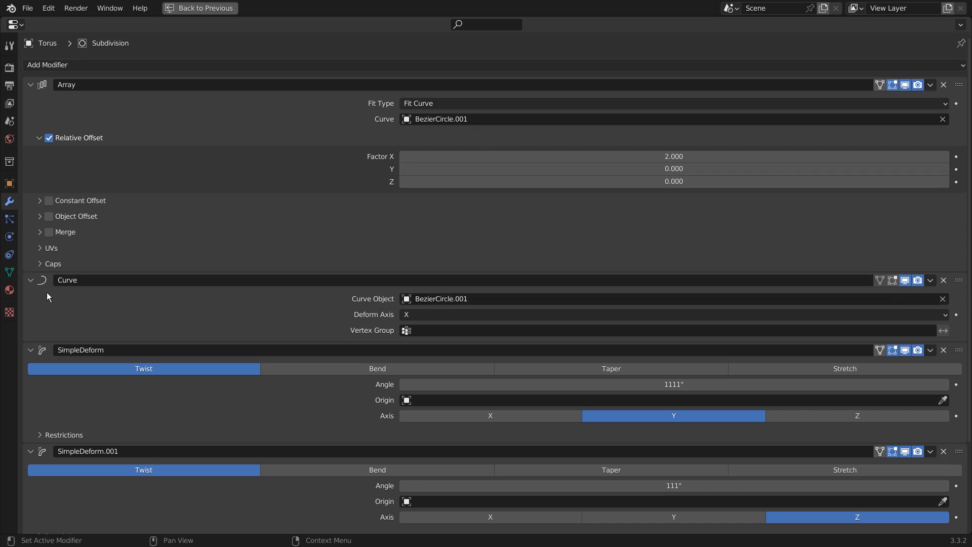
scroll(466, 314, "down", 5)
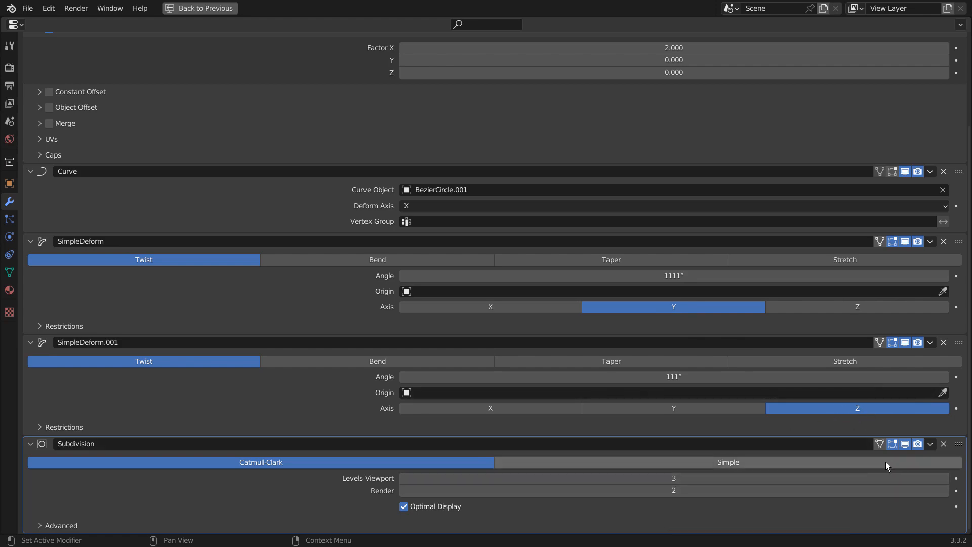
key("ctrl+space")
- Move the torus's Subdivision modifier to the first position in the modifier stack
scroll(928, 418, "down", 4)
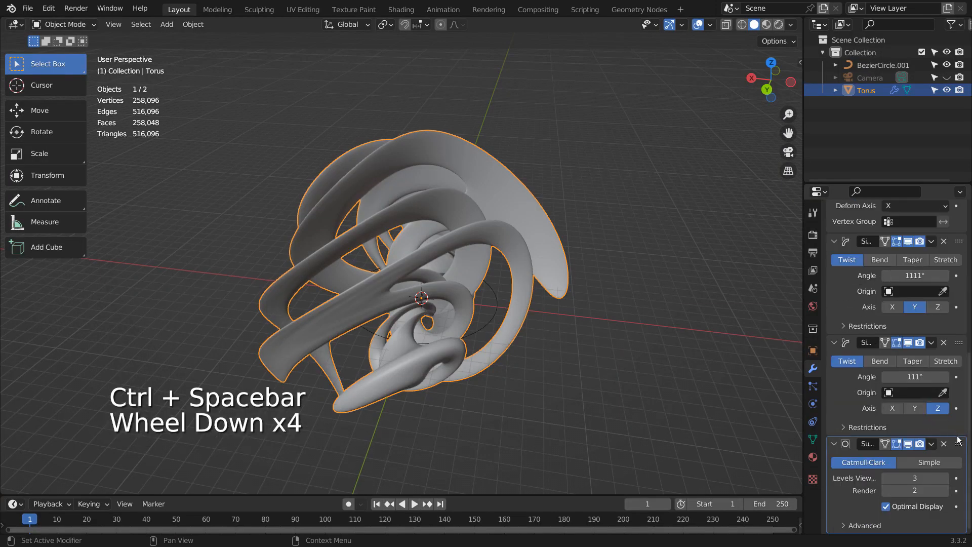
left_click_drag(959, 442, 955, 241)
middle_click_drag(506, 312, 579, 335)
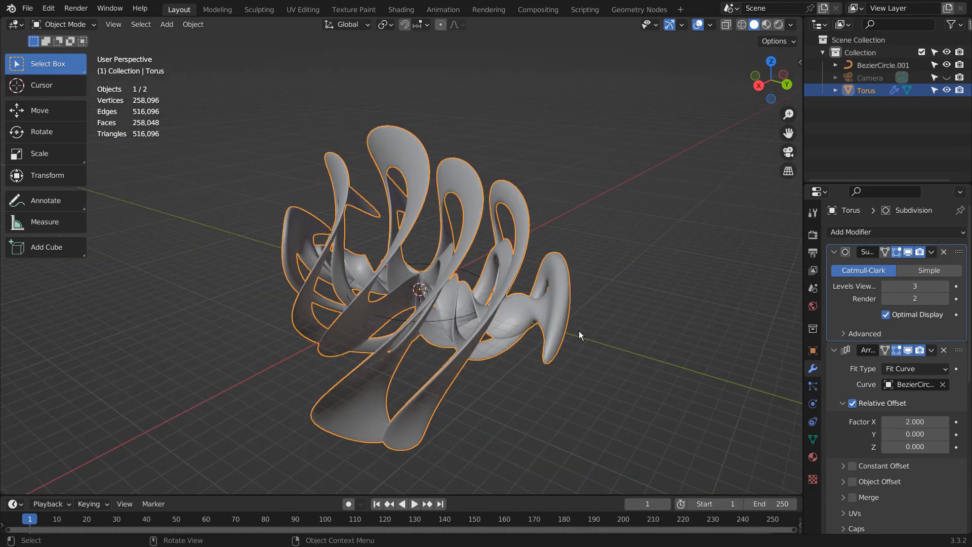
- Turn off viewport display for all of the torus's modifiers: both Simple Deforms, Curve, Array and Subdivision
scroll(910, 388, "down", 6)
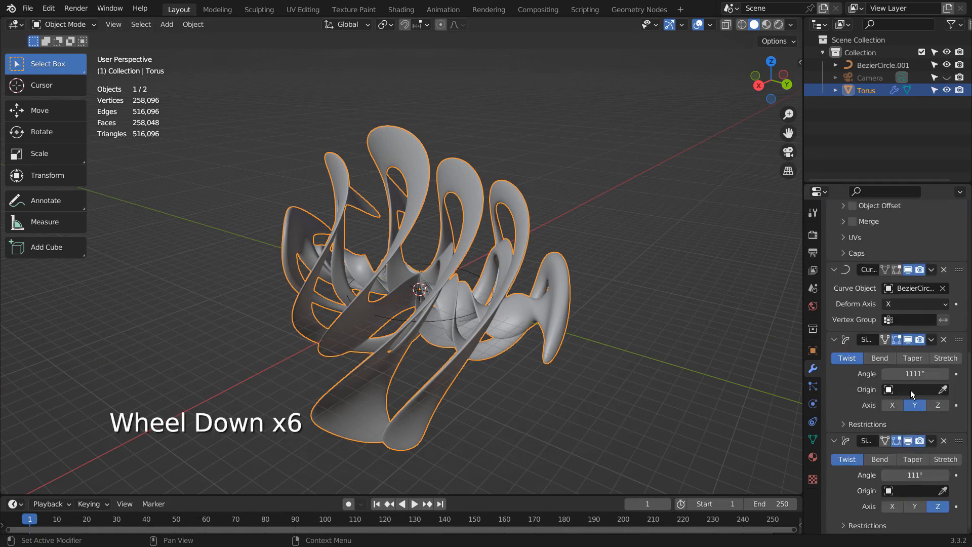
left_click(909, 440)
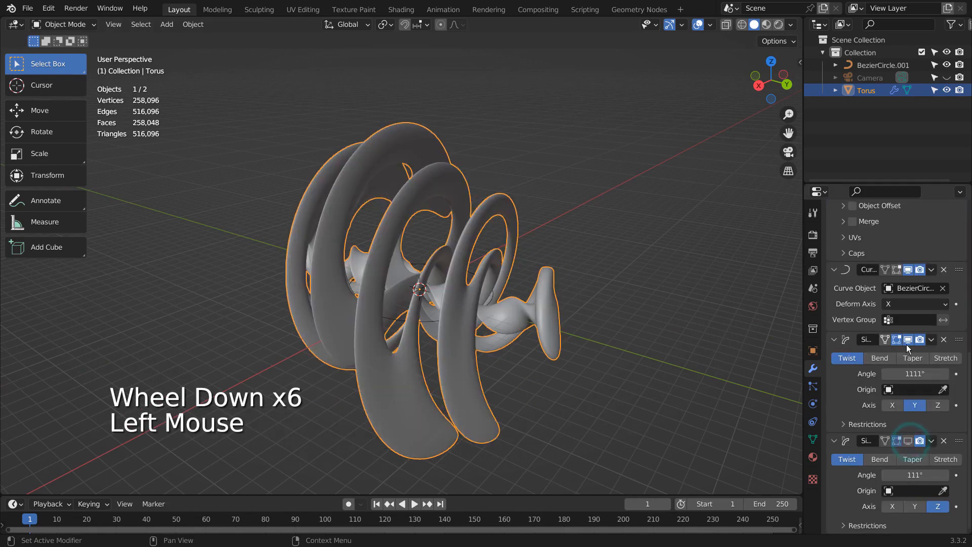
left_click(908, 339)
left_click(908, 270)
scroll(909, 273, "up", 8)
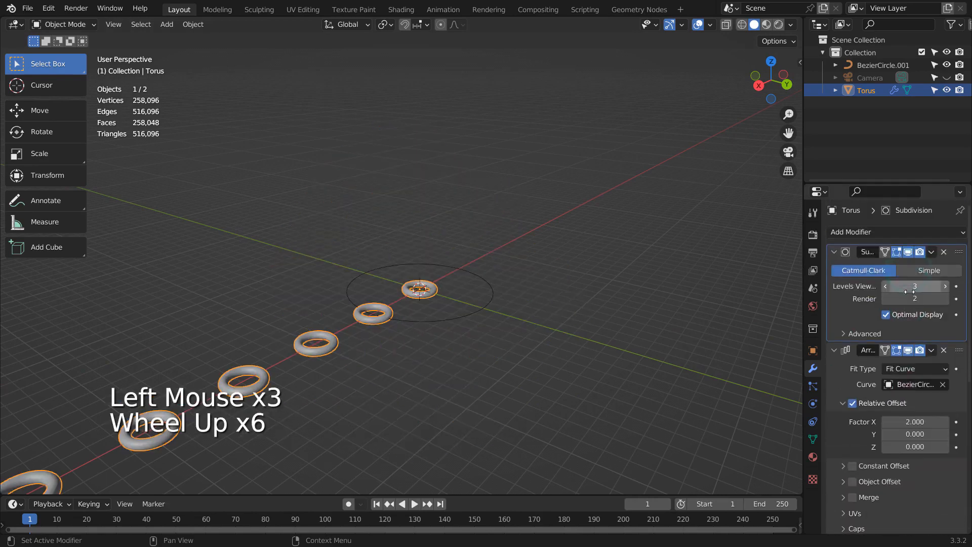
left_click(911, 349)
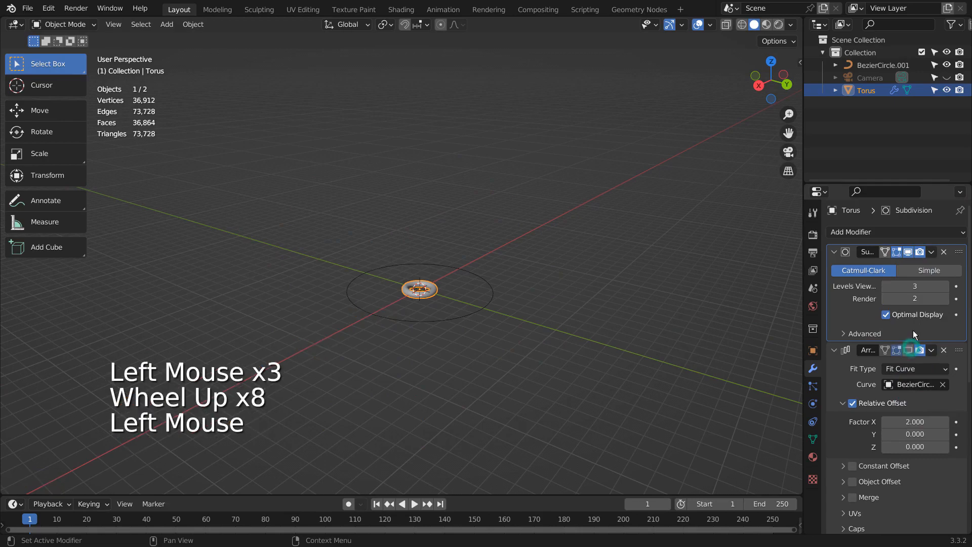
left_click(908, 251)
- Examine the unmodified base torus and the Bezier circle surrounding it
scroll(406, 336, "up", 3)
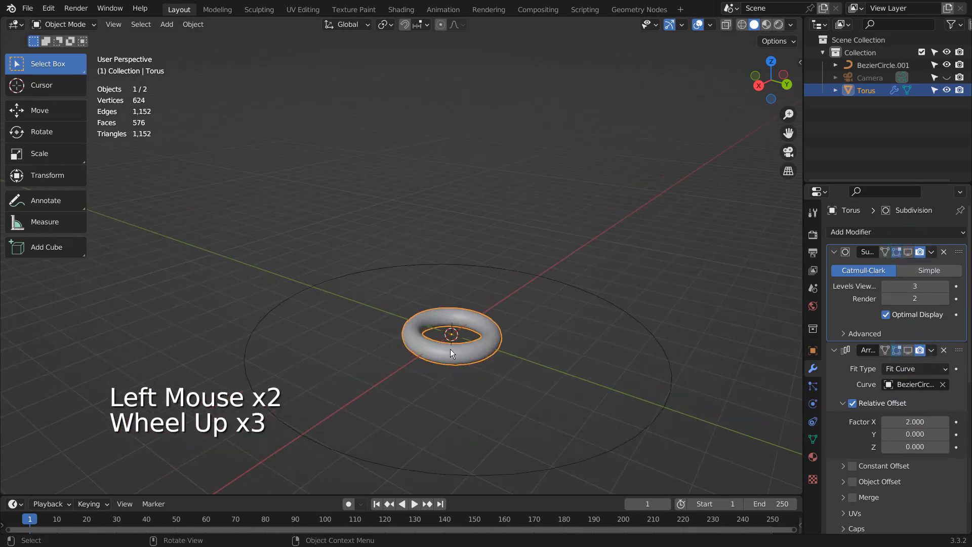
left_click(448, 350)
middle_click_drag(445, 378, 635, 405)
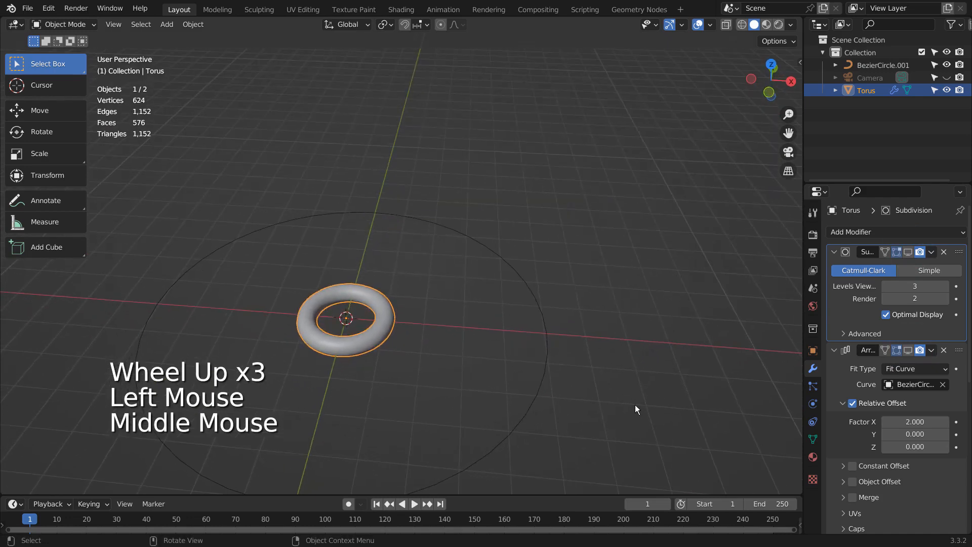
key("KP_Decimal")
middle_click_drag(704, 374, 573, 358)
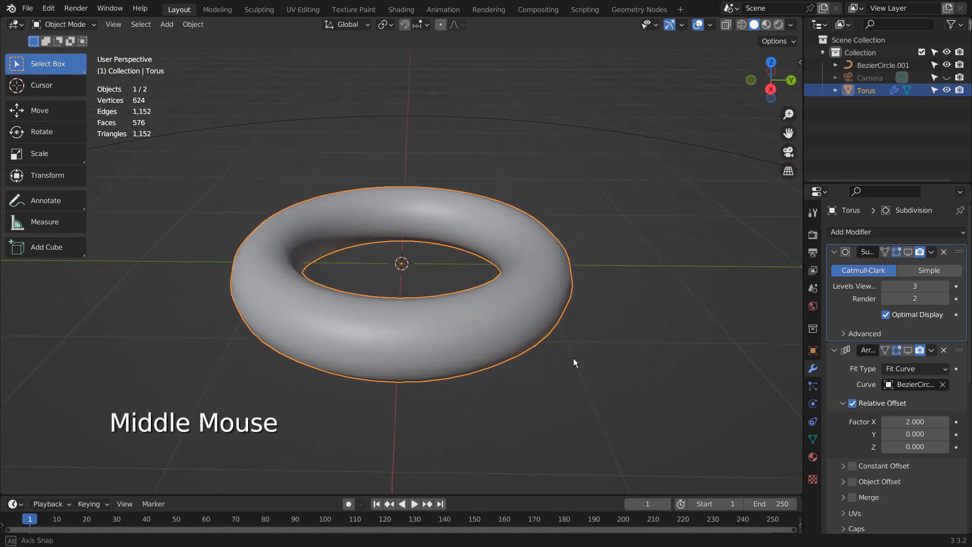
scroll(554, 358, "down", 2)
left_click(637, 327)
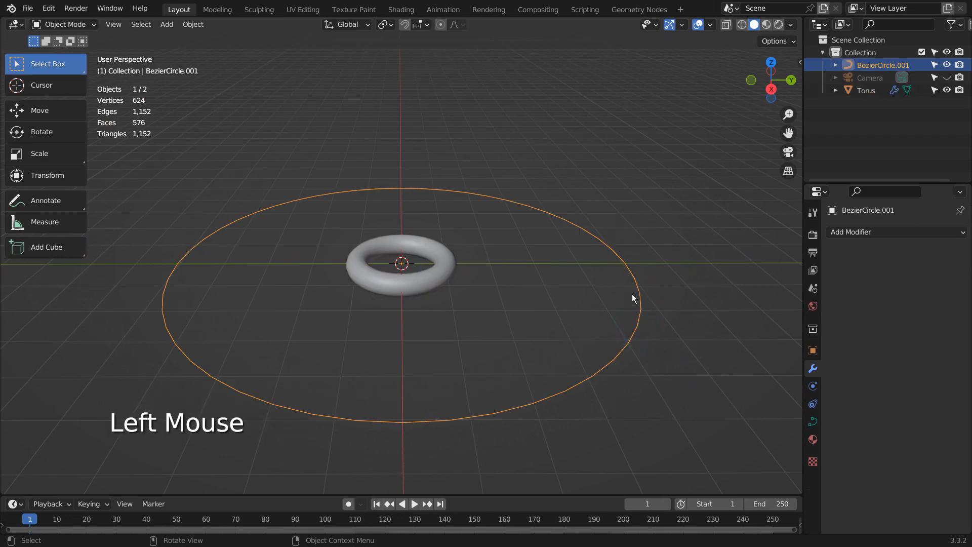
left_click(432, 265)
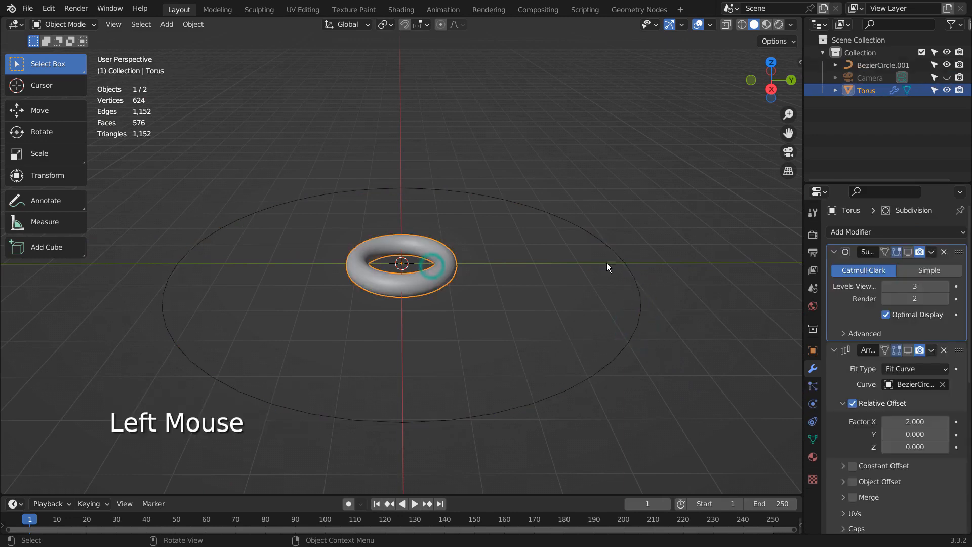
- Turn on viewport display for the torus's Array modifier and inspect the row of copies along the X axis
scroll(918, 301, "down", 3)
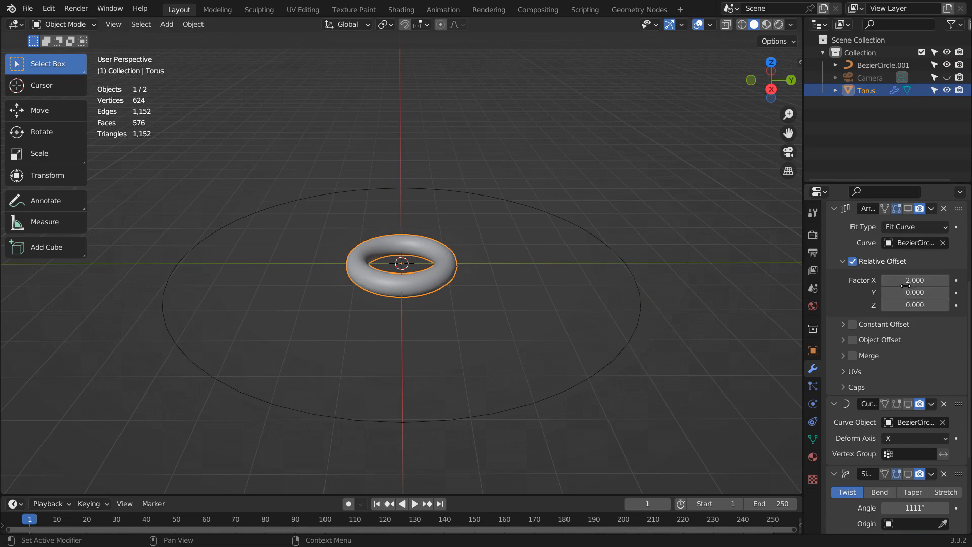
left_click(910, 211)
middle_click_drag(635, 373, 566, 372)
scroll(555, 372, "down", 6)
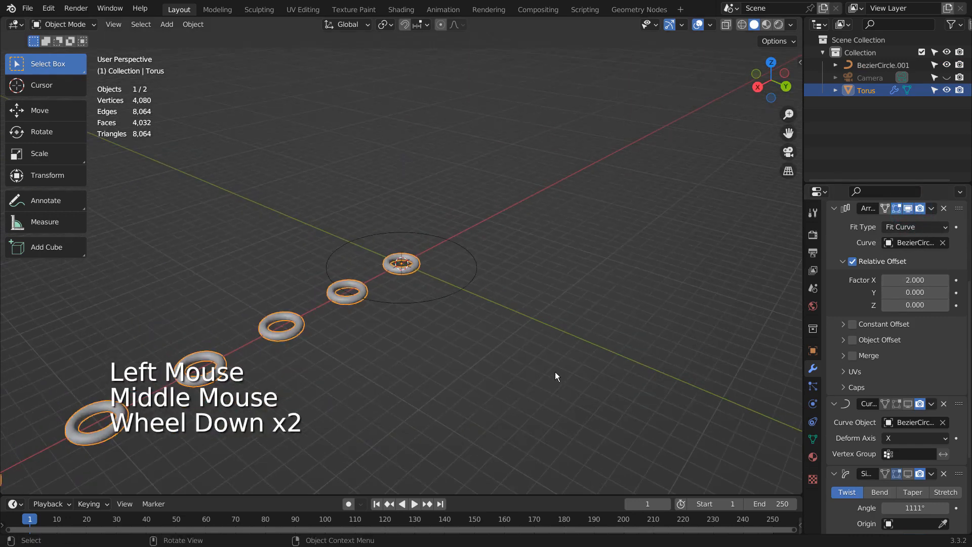
scroll(555, 372, "down", 1)
scroll(555, 372, "up", 8)
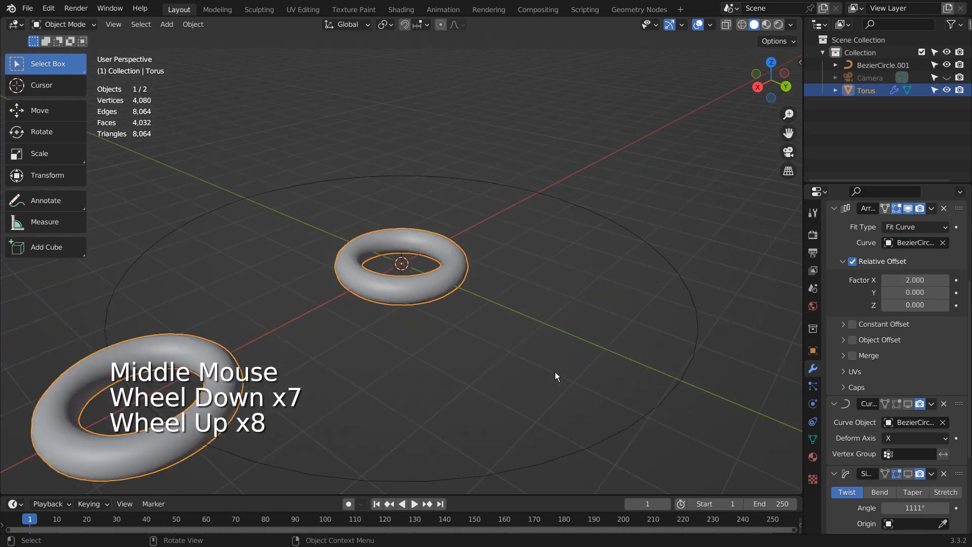
middle_click_drag(555, 372, 519, 386)
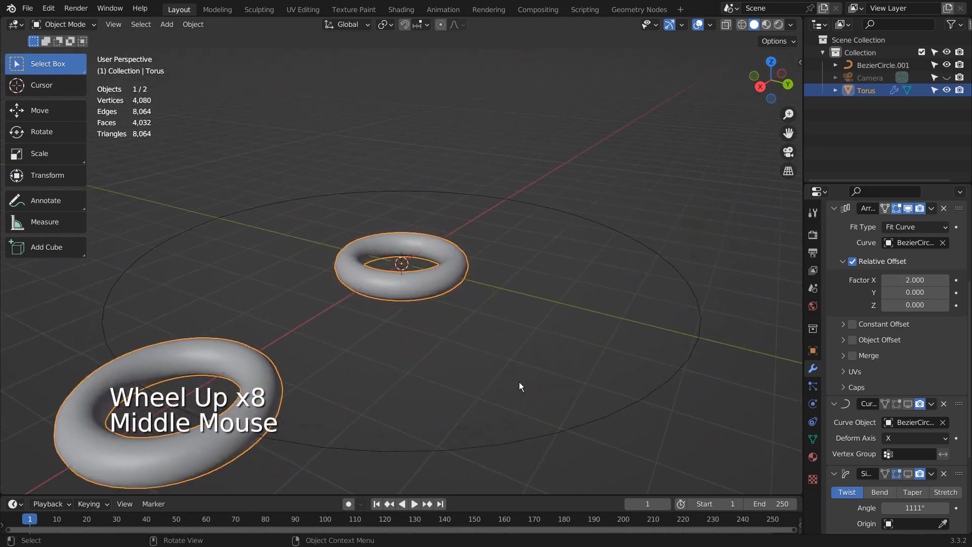
scroll(519, 386, "down", 2)
scroll(519, 386, "down", 1)
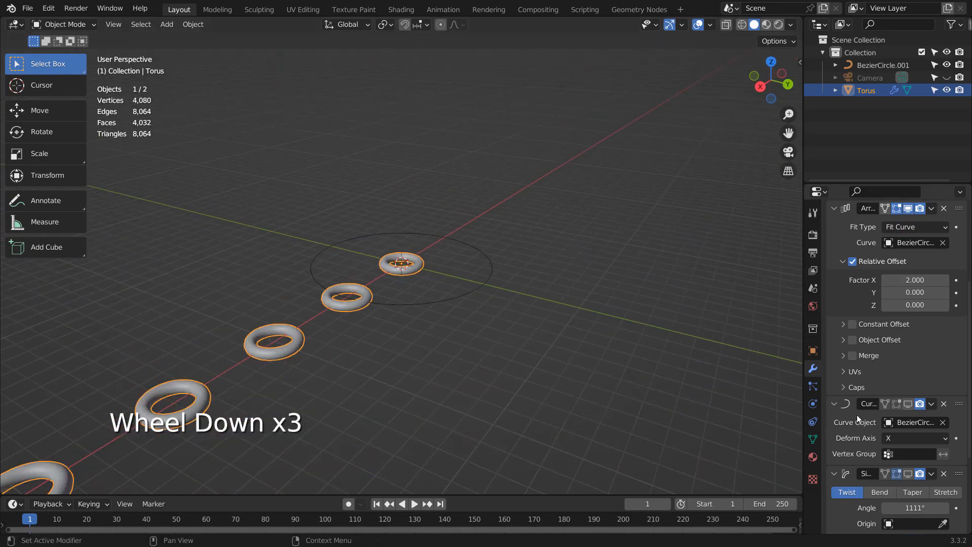
- Turn on viewport display for the Curve modifier that deforms the torus array along the Bezier circle
left_click(908, 403)
middle_click_drag(476, 242, 517, 339)
scroll(389, 319, "up", 6)
middle_click_drag(405, 324, 804, 355)
scroll(354, 258, "down", 1)
scroll(354, 257, "down", 5)
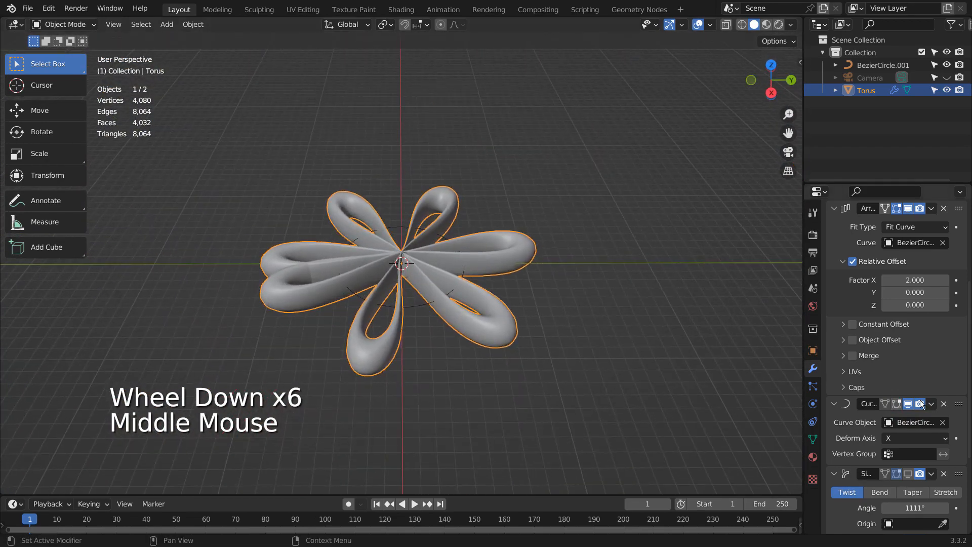
- Set the Y-axis twist's angle to 1111° and turn on viewport display for that Simple Deform modifier
scroll(919, 400, "down", 5)
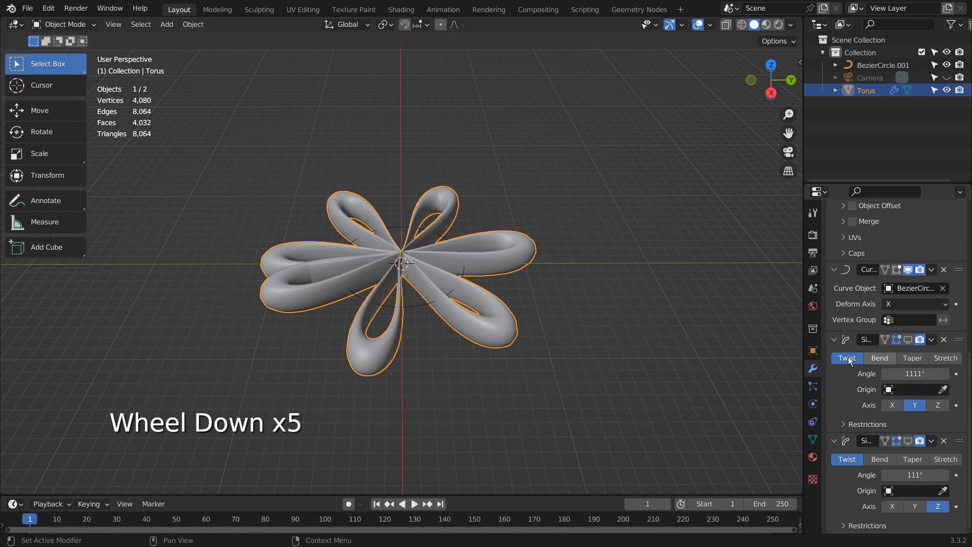
left_click(918, 373)
type("1111")
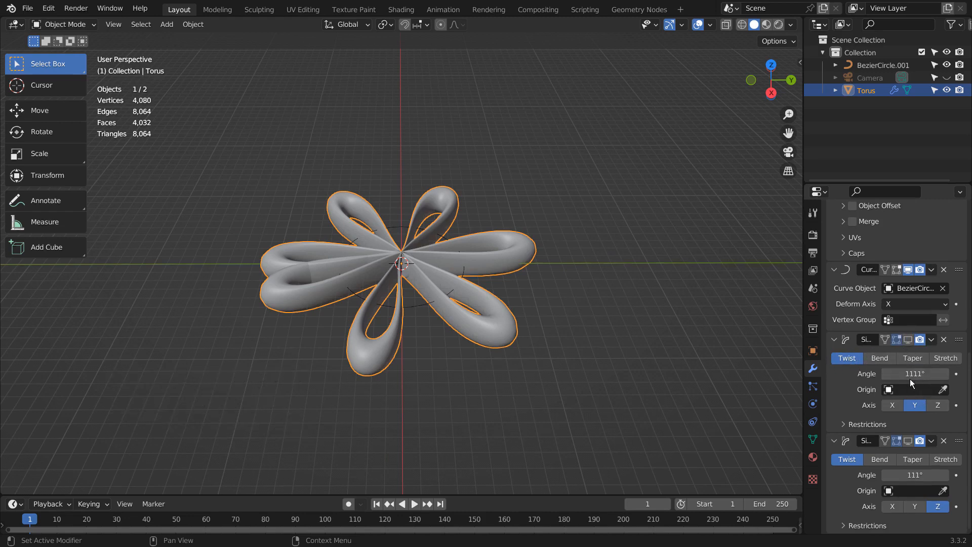
key("Return")
left_click(909, 339)
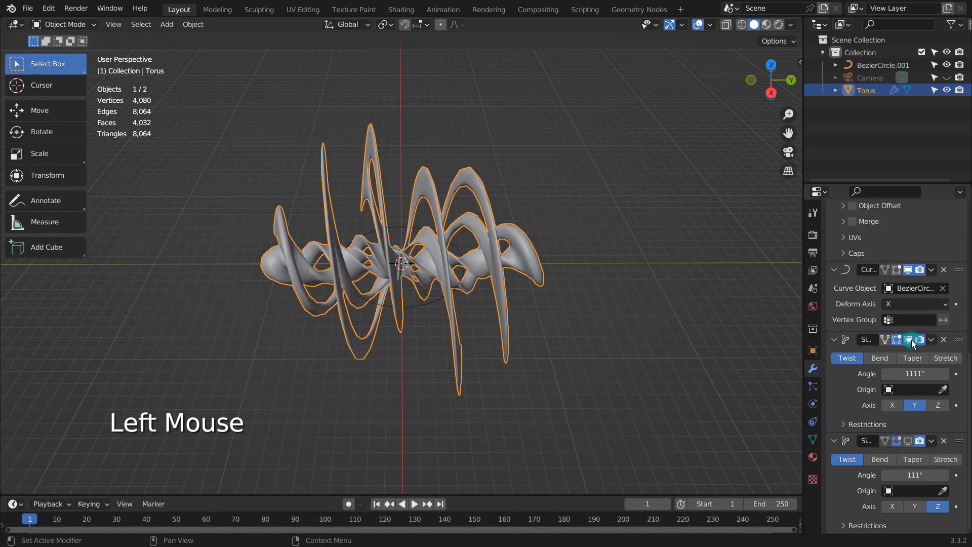
middle_click_drag(610, 324, 709, 327)
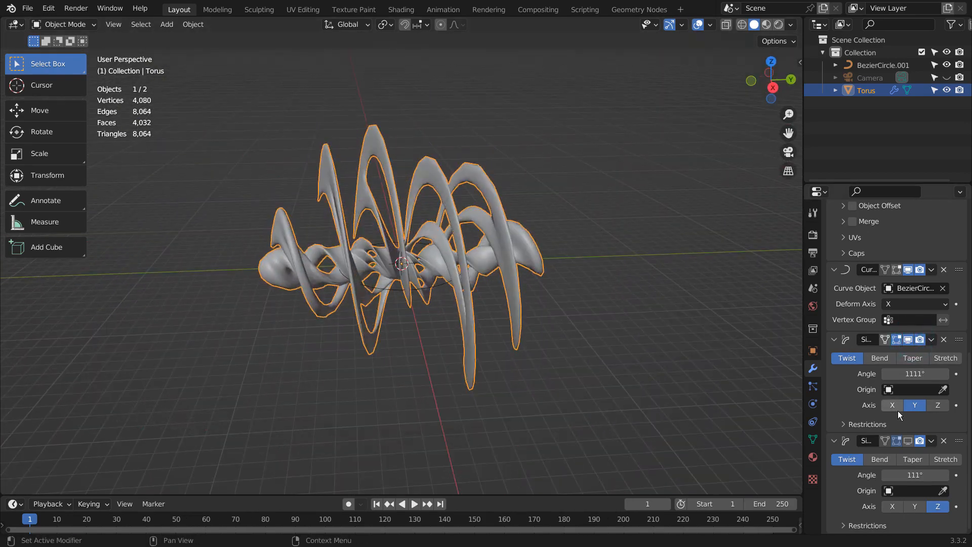
- Turn on viewport display for the second Simple Deform modifier, the Z-axis twist
scroll(874, 393, "down", 3)
scroll(850, 395, "down", 1)
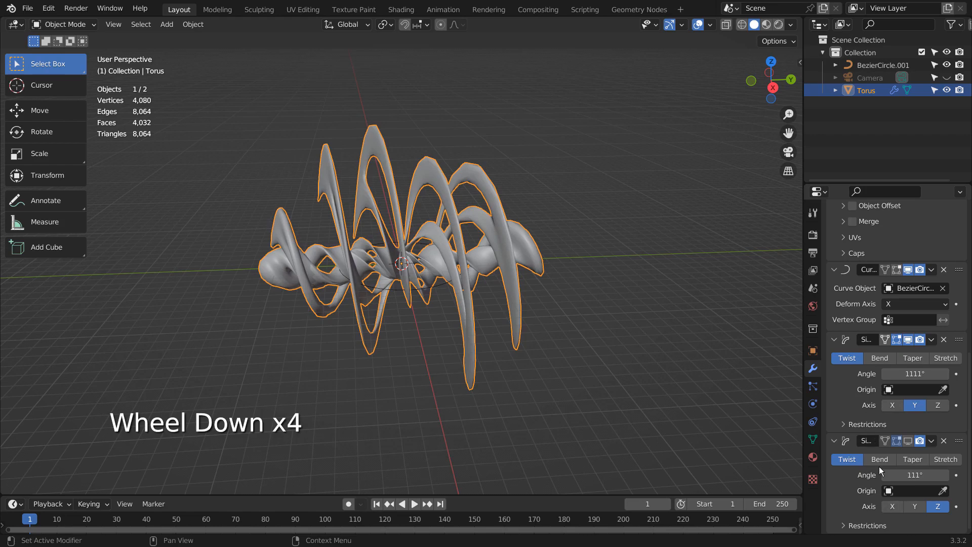
left_click(909, 441)
middle_click_drag(709, 357, 460, 345)
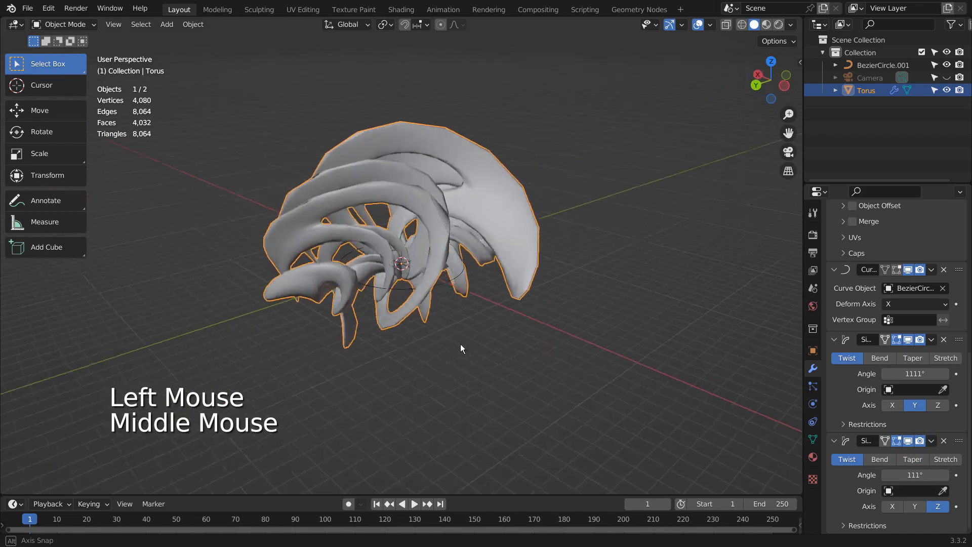
- Compare the shape with and without the Z-axis twist by toggling its viewport display repeatedly, leaving it on
left_click(908, 441)
left_click(908, 440)
left_click(908, 440)
left_click(908, 441)
left_click(908, 441)
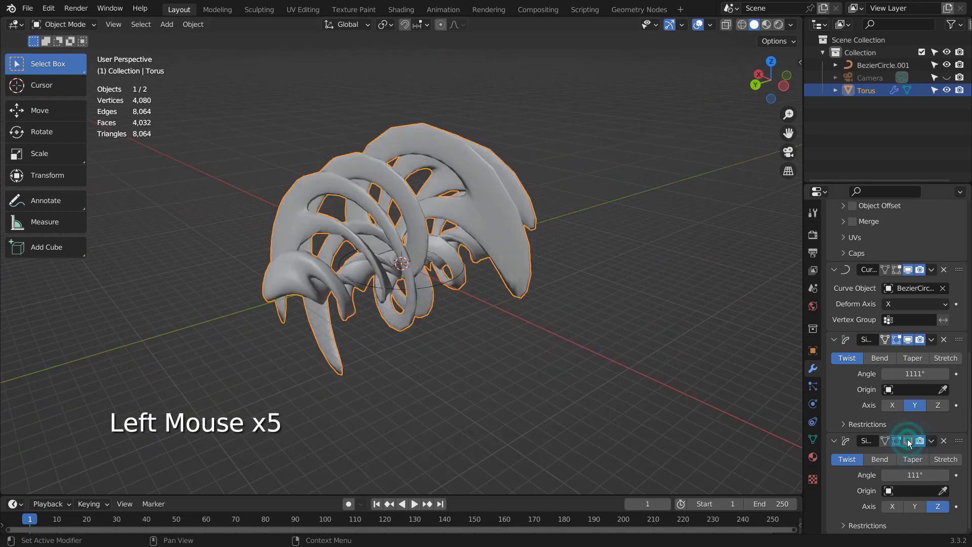
left_click(908, 440)
- Turn on viewport display for the Subdivision modifier and inspect the smoothed surface up close
scroll(905, 358, "up", 6)
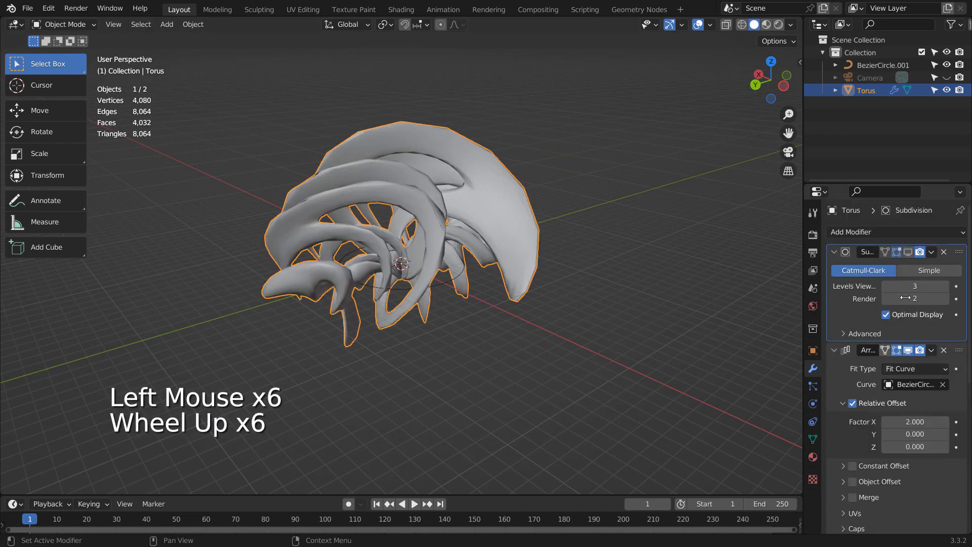
left_click(909, 251)
middle_click_drag(436, 278, 560, 249)
scroll(500, 276, "up", 3)
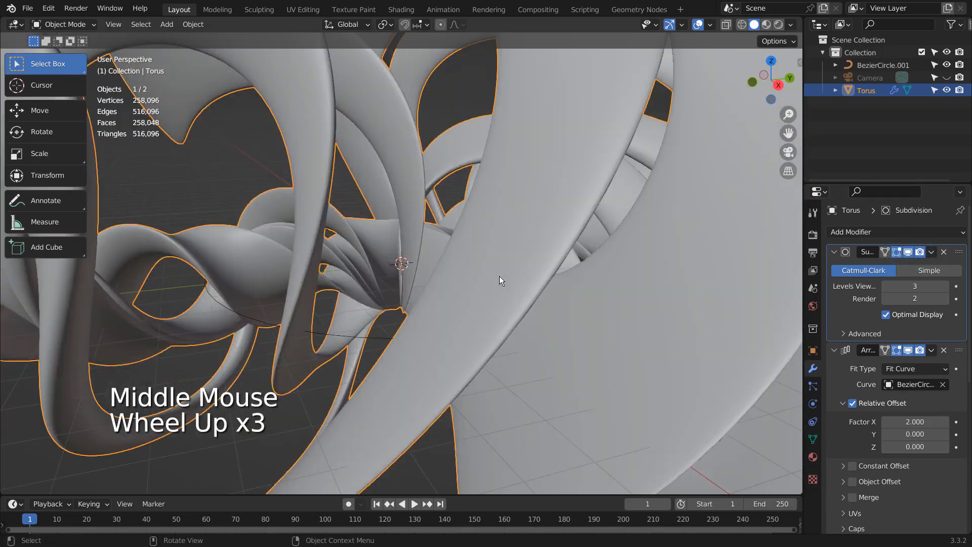
middle_click_drag(499, 276, 422, 270)
- View the twisted shape through the camera and in front orthographic view
key("KP_0")
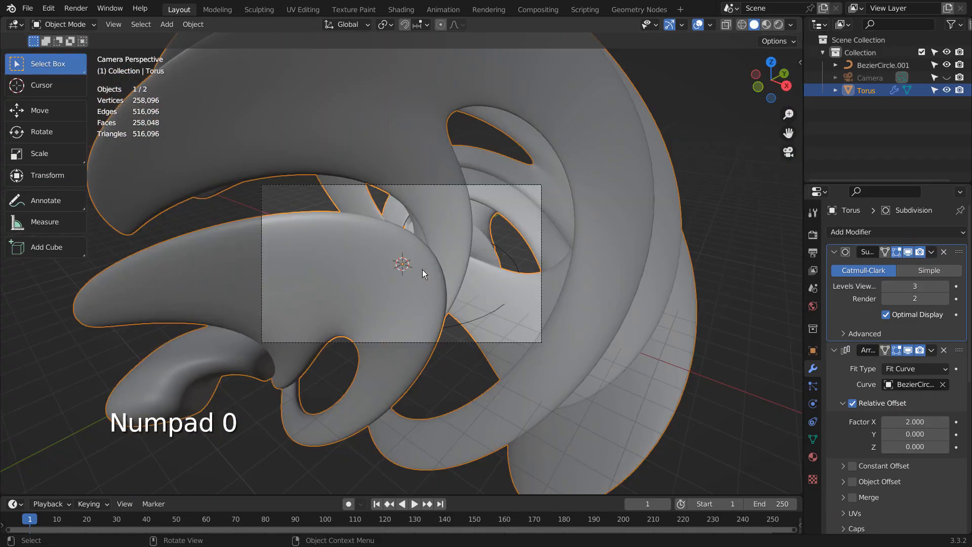
middle_click_drag(484, 279, 522, 303)
scroll(436, 309, "down", 2)
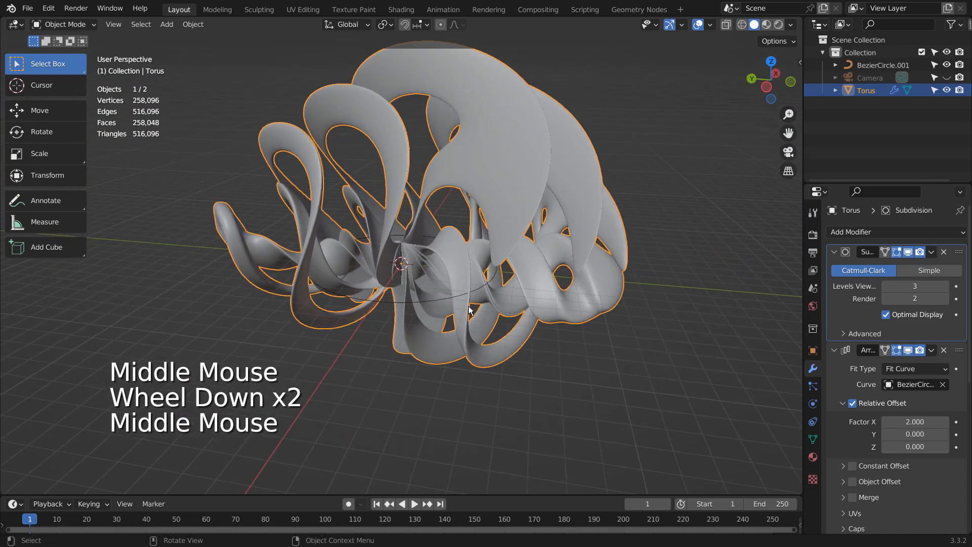
key("KP_1")
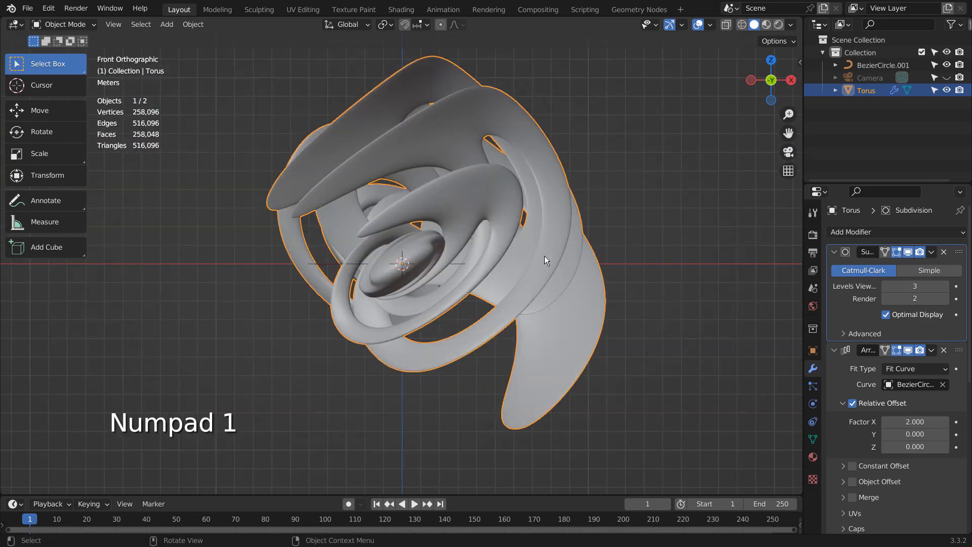
- Try moving the torus along the Z axis in right orthographic view, and undo the move
key("KP_3")
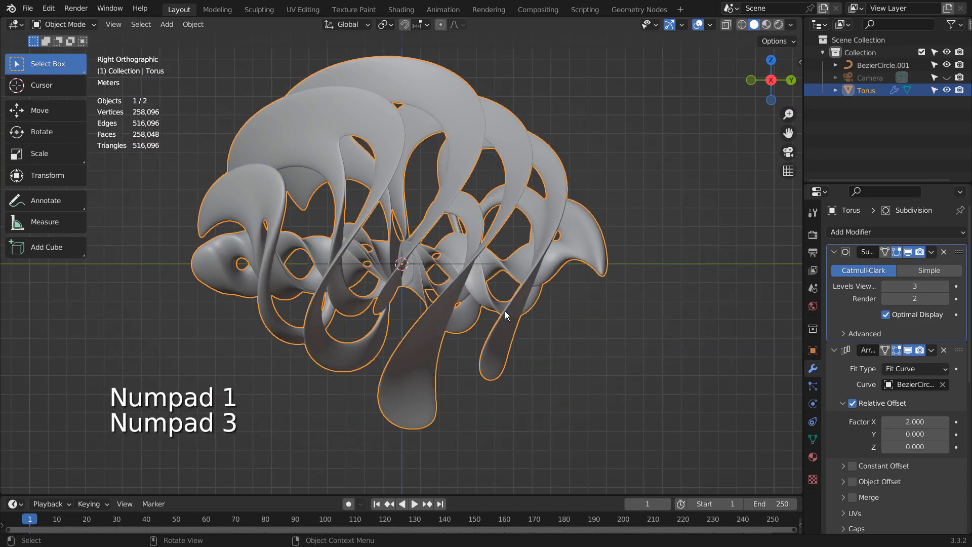
key("g")
key("z")
left_click(498, 239)
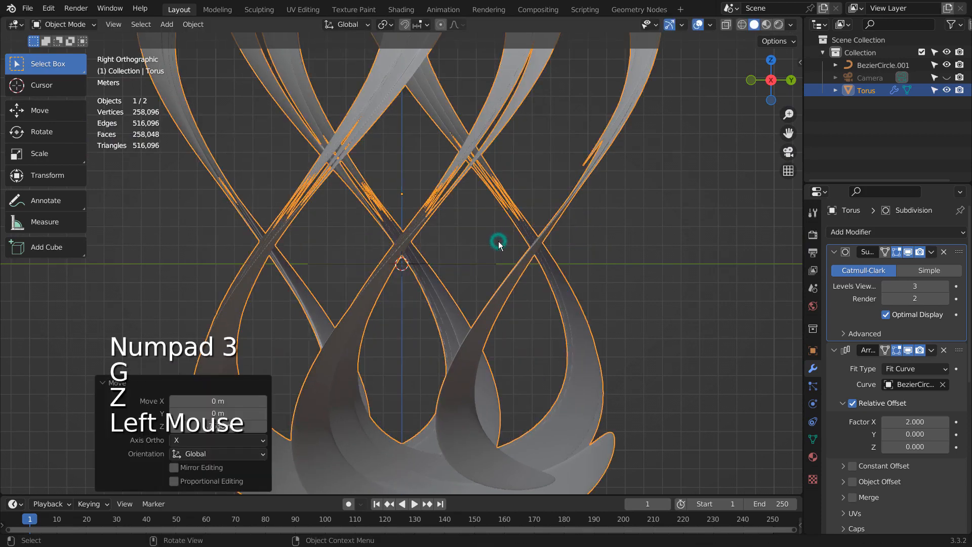
scroll(524, 292, "down", 3)
key("ctrl+z")
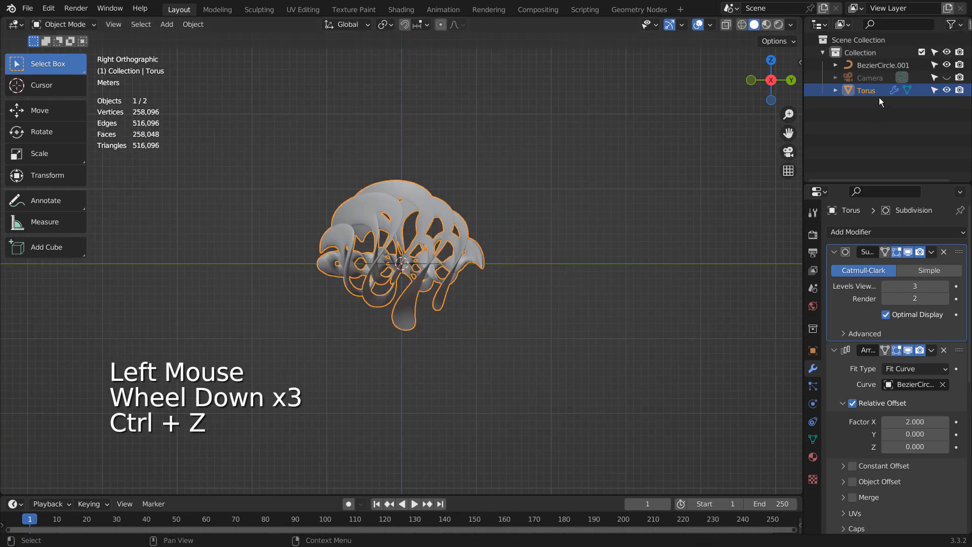
- Try moving BezierCircle.001 about -4.81 m in Y and -0.81 m in Z to see how the sculpture deforms, and undo it
left_click(879, 67)
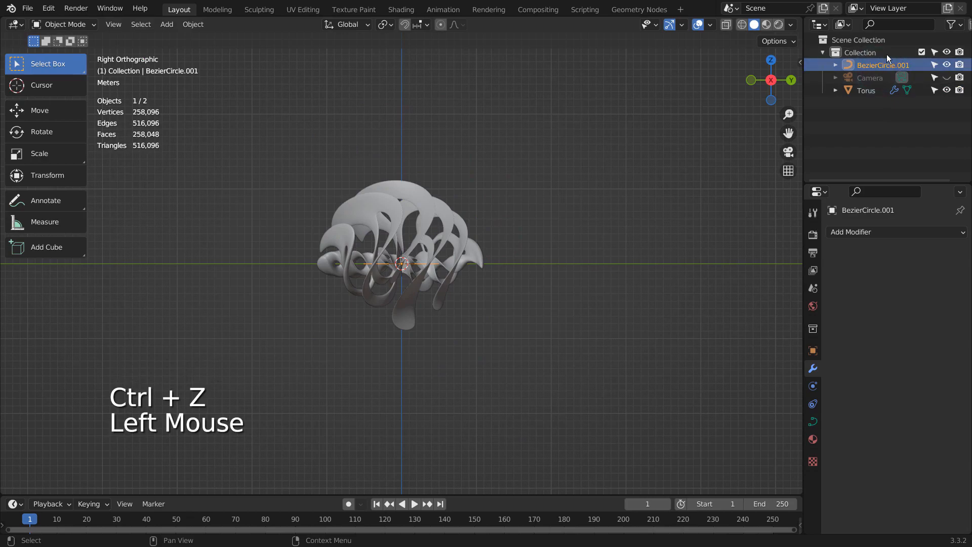
key("g")
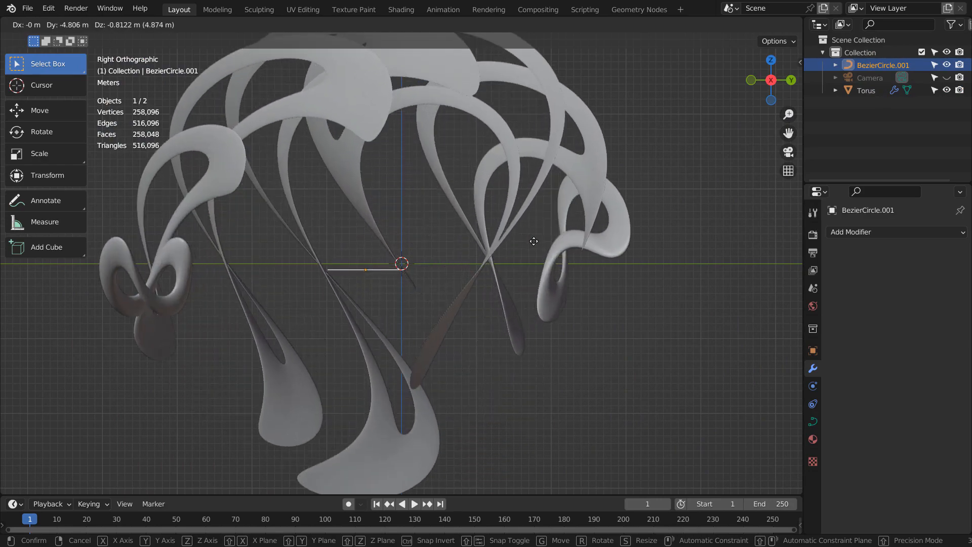
left_click(531, 238)
middle_click_drag(532, 238, 459, 266)
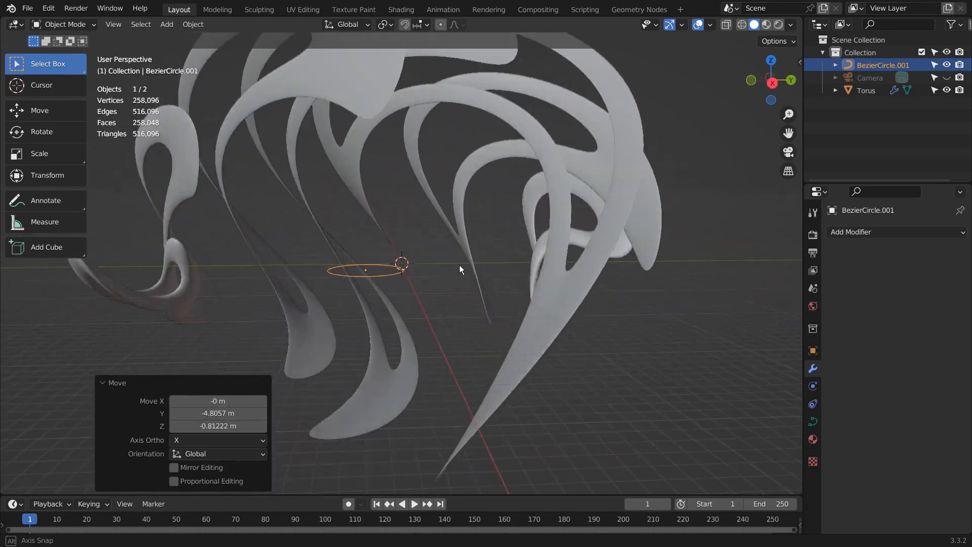
key("ctrl+z")
- Try moving the Torus freely by about -4.06 m in Y and 0.67 m in Z, and undo the move
left_click(871, 94)
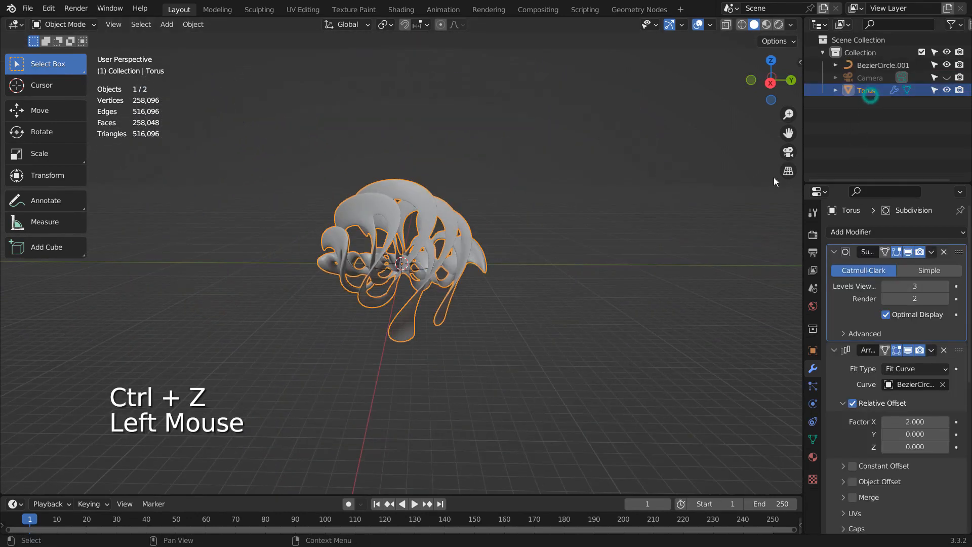
key("g")
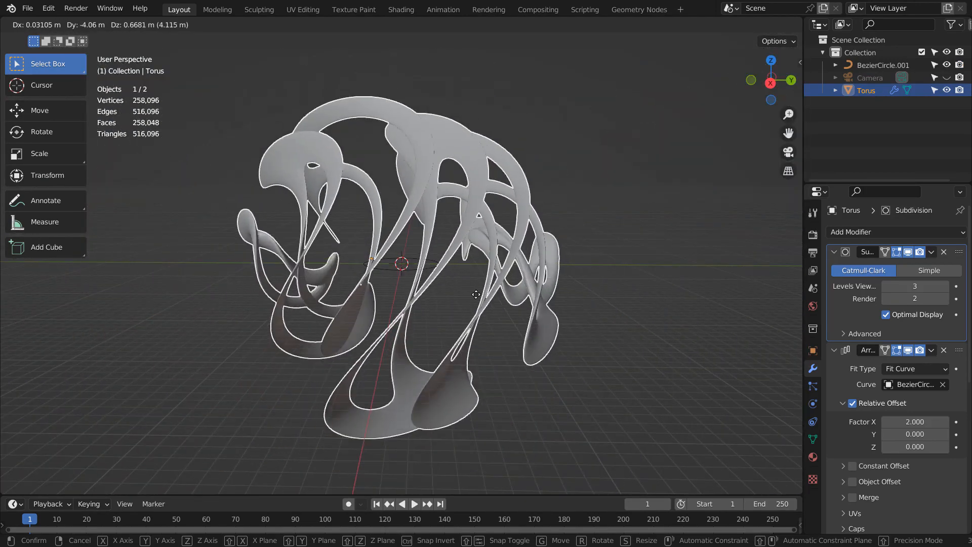
left_click(476, 294)
middle_click_drag(643, 341, 591, 344)
key("ctrl+z")
middle_click_drag(444, 350, 566, 306)
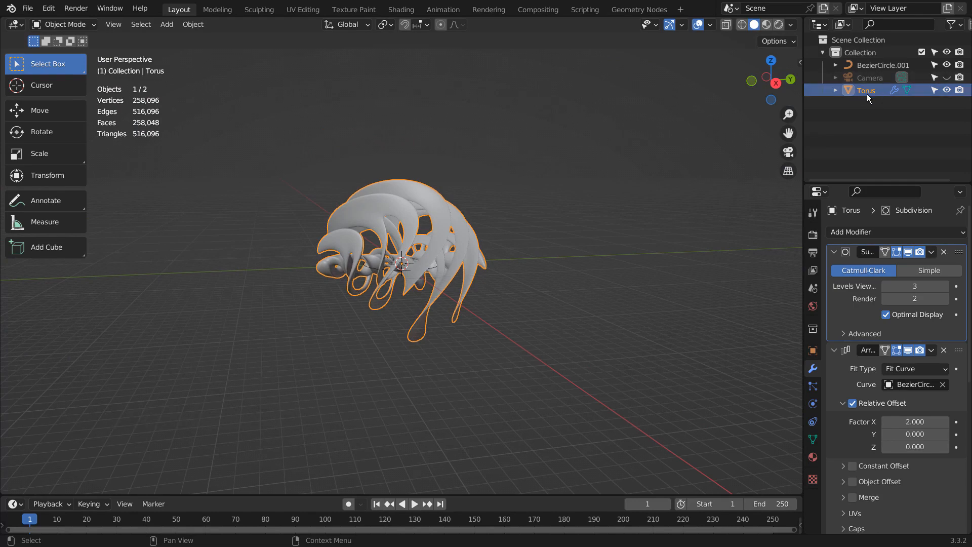
- Duplicate the Torus in place and apply all five modifiers on the original Torus
key("shift+d")
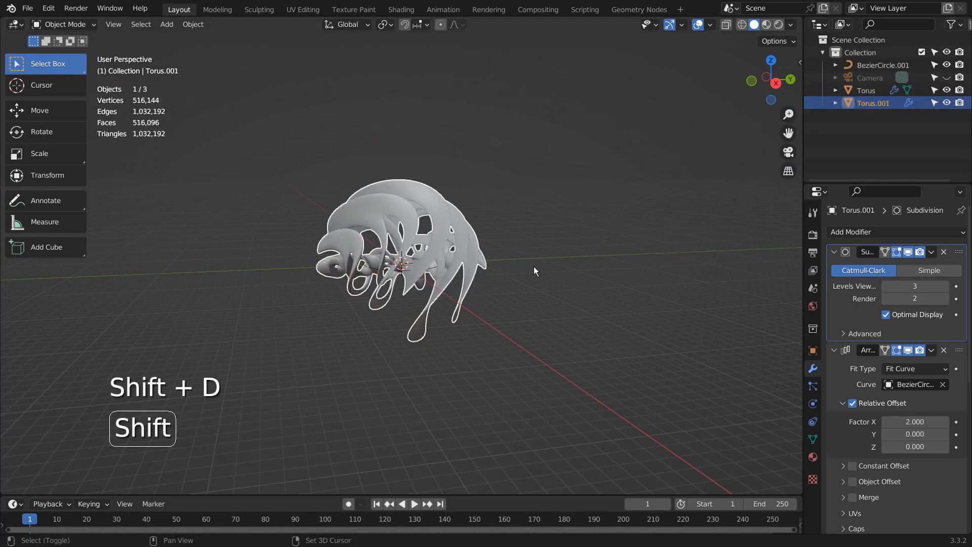
key("KP_Enter")
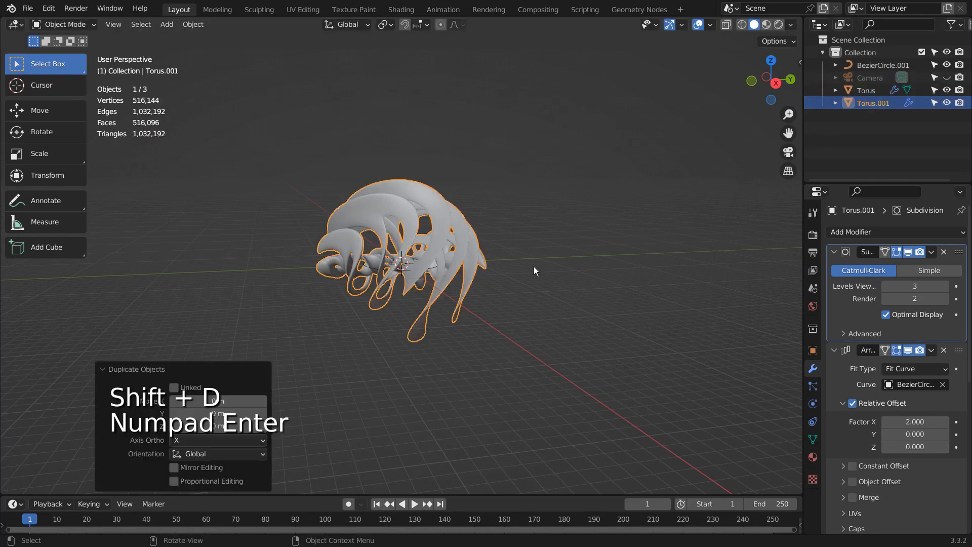
left_click(867, 90)
left_click(843, 298)
key("ctrl+a")
key("ctrl+a")
key("ctrl+a")
key("ctrl+a")
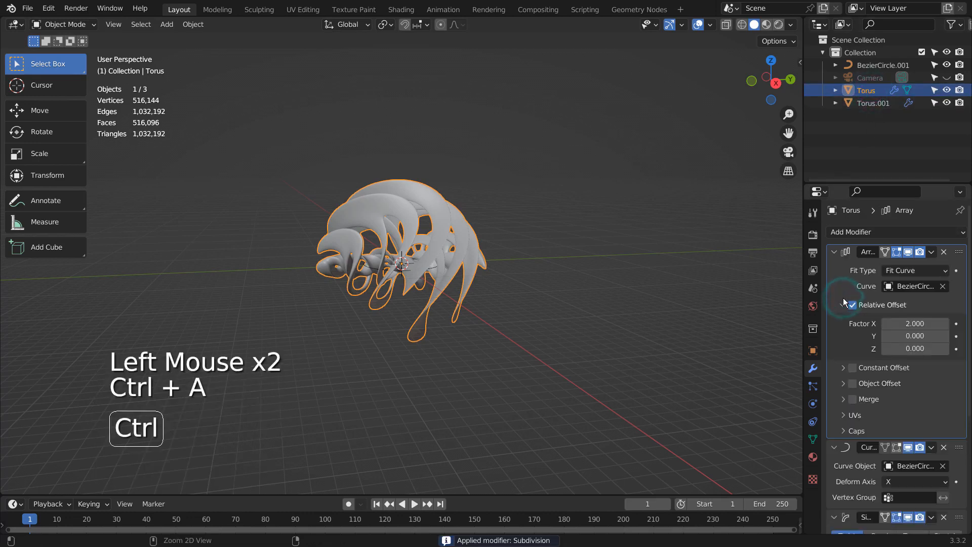
key("ctrl+a")
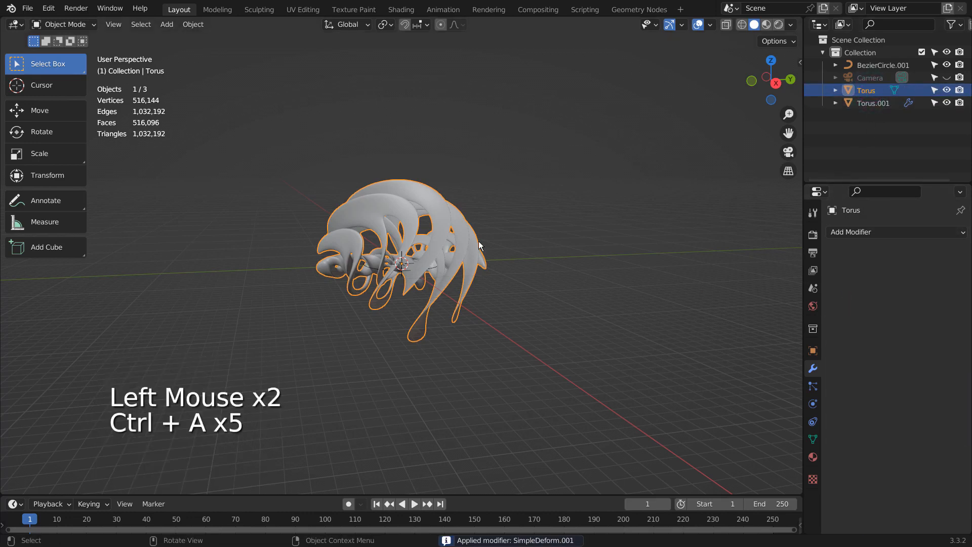
- Move the original Torus up about 4.47 m along Z and rotate it freehand in front orthographic view
key("KP_1")
key("g")
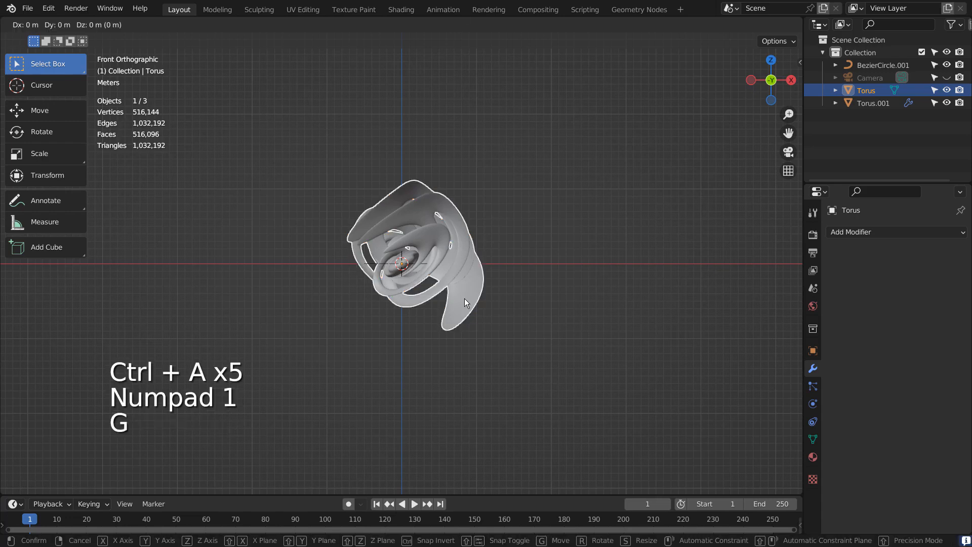
key("z")
left_click(469, 266)
key("r")
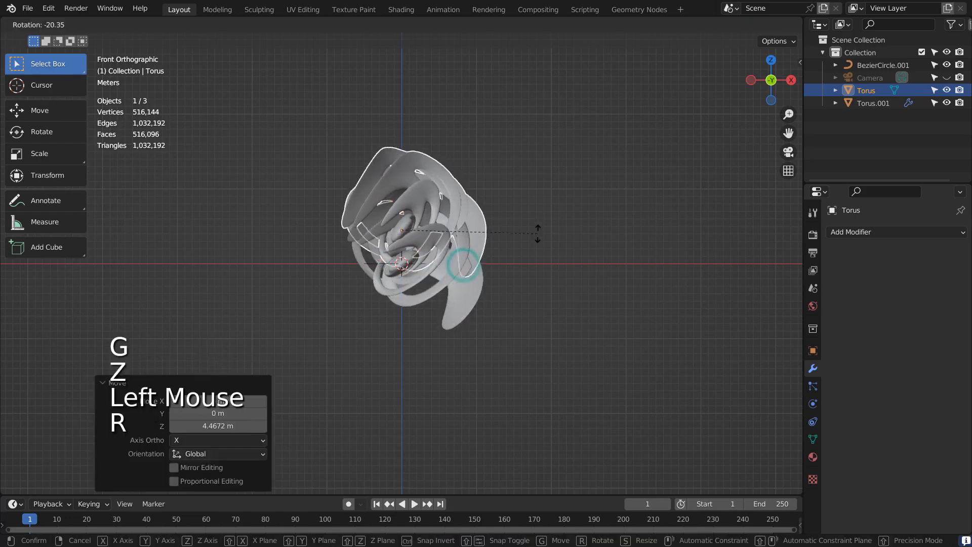
left_click(530, 215)
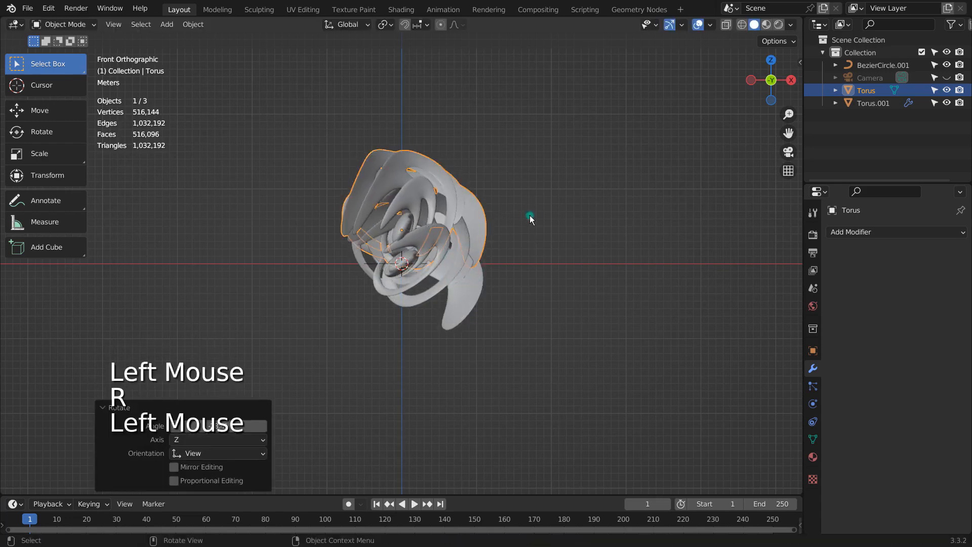
middle_click_drag(530, 214, 505, 342)
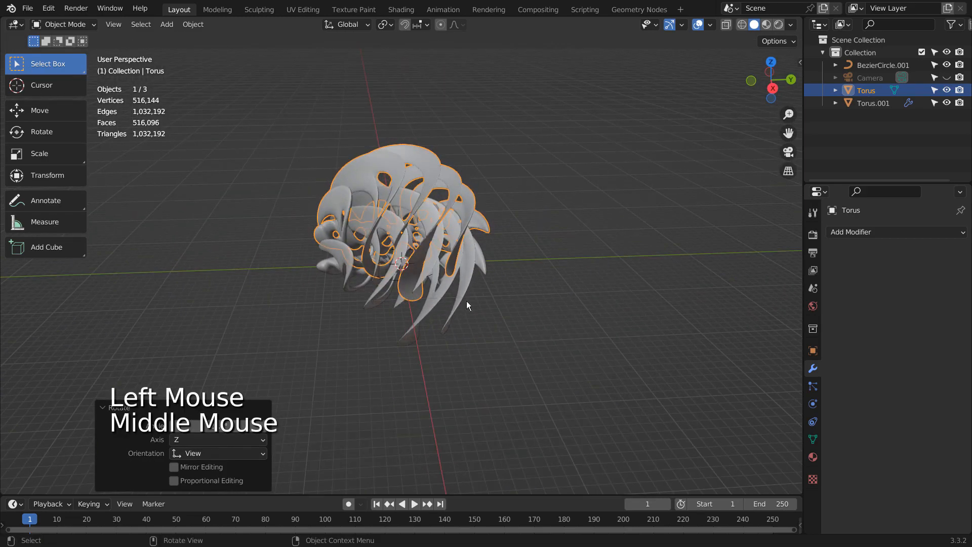
left_click(464, 299)
middle_click_drag(447, 326, 557, 330)
- Add a mesh plane and scale it up by about 22.6 and again by about 5.78 as a large floor
left_click(662, 168)
key("shift+a")
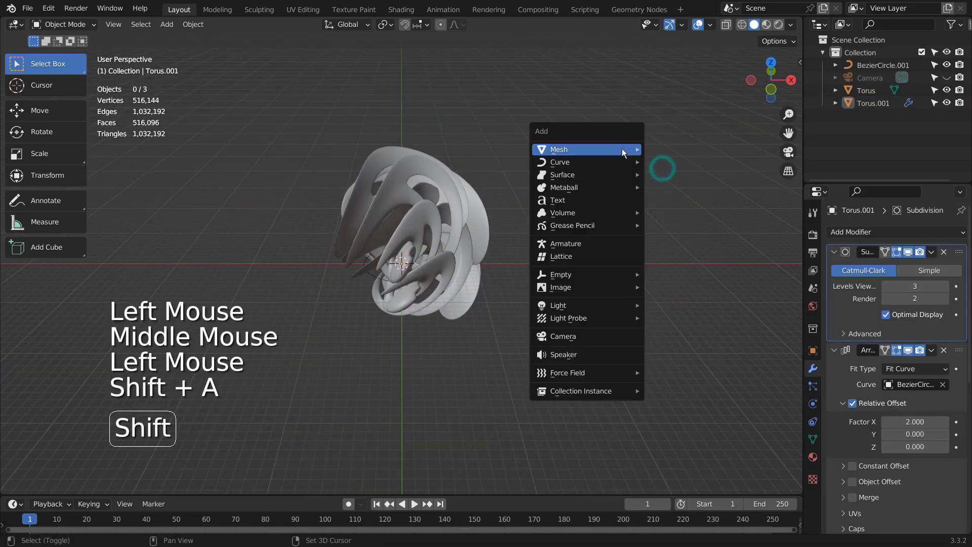
mouse_move(627, 148)
left_click(662, 150)
key("s")
left_click(555, 282)
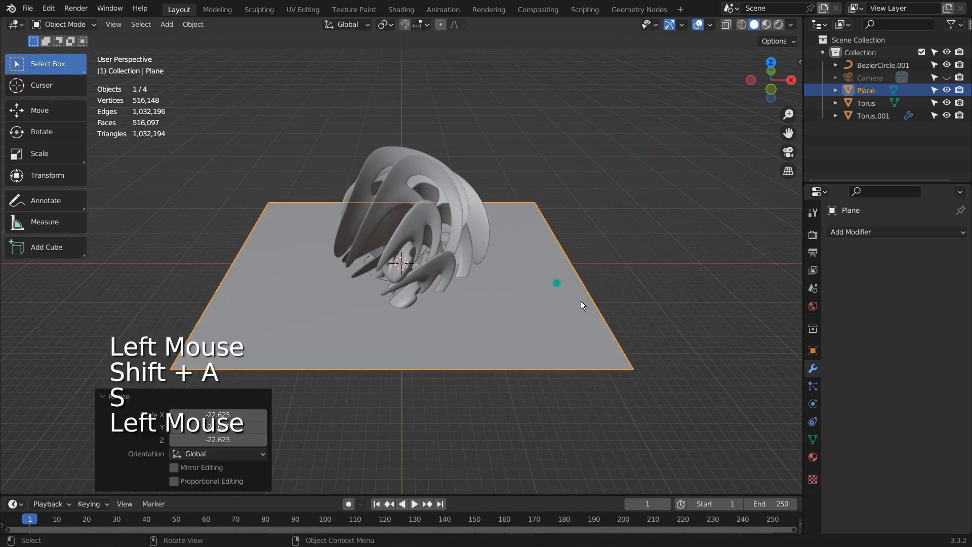
key("s")
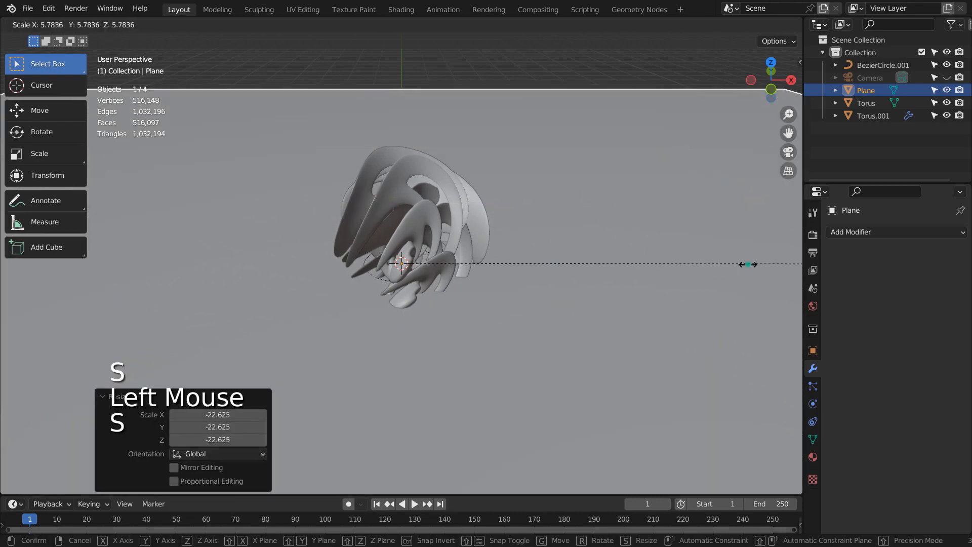
left_click(750, 262)
- Move the duplicate Torus.001 upward along the Z axis above the floor plane
middle_click_drag(605, 284, 716, 284)
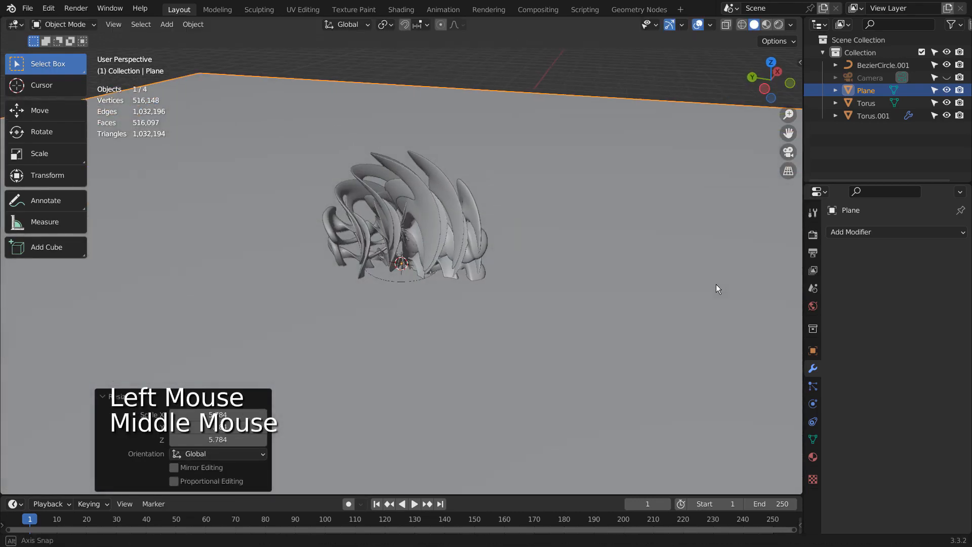
left_click(877, 104)
left_click(877, 104)
left_click(877, 116)
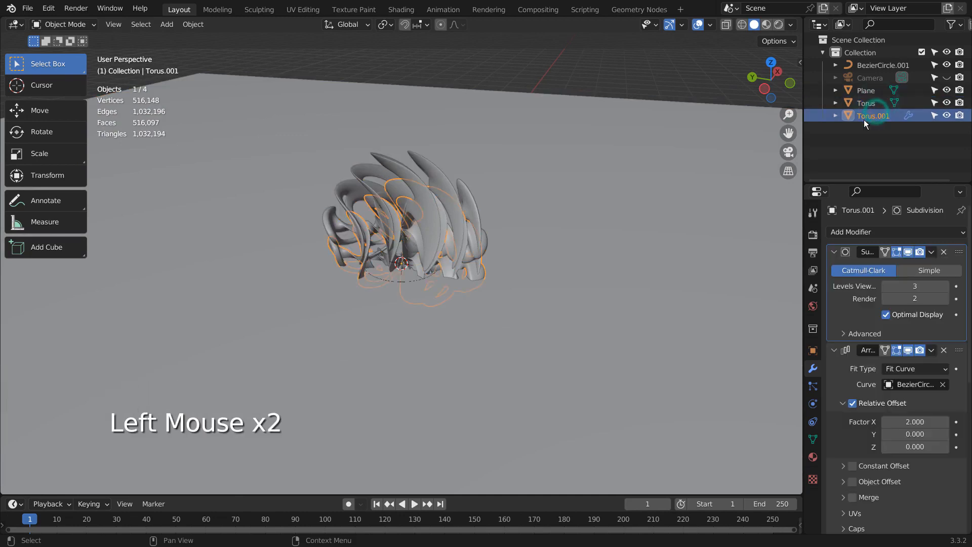
key("g")
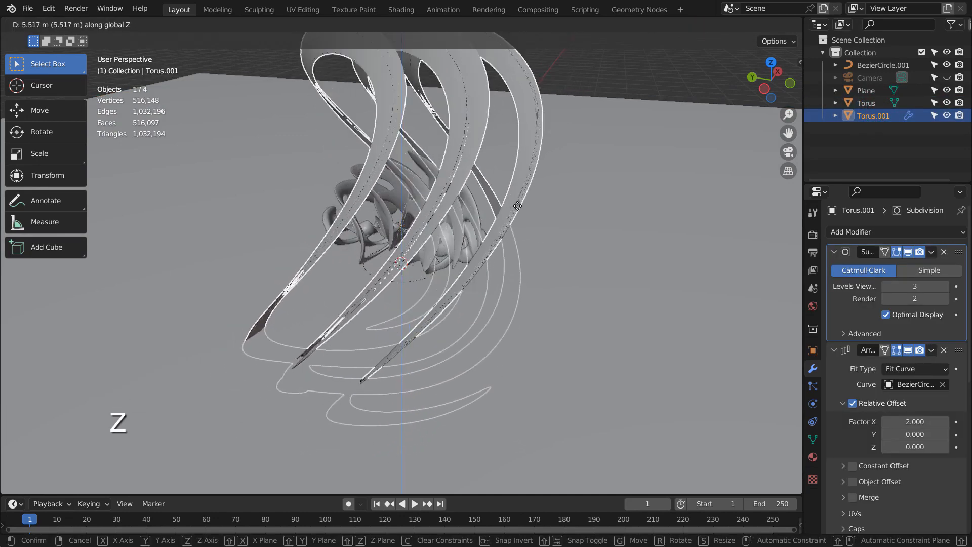
left_click(513, 171)
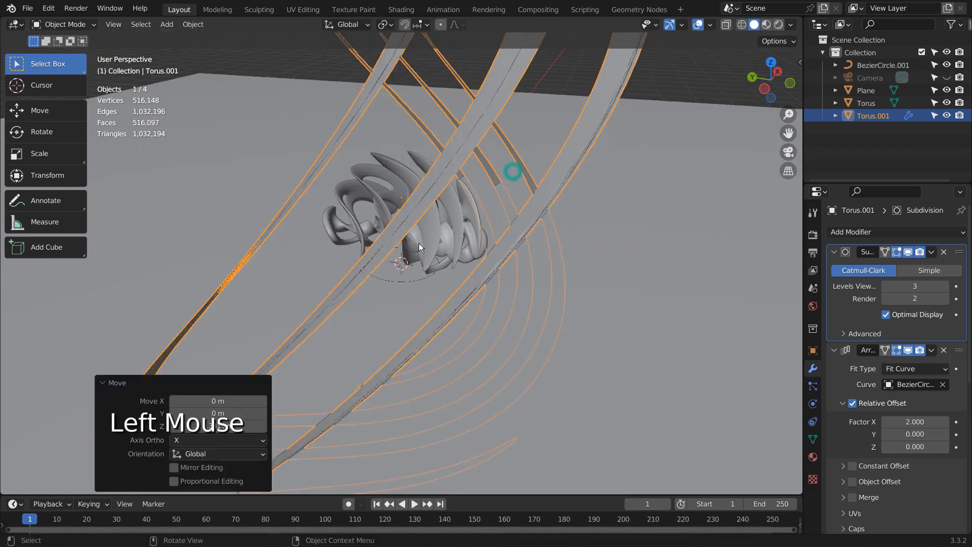
middle_click_drag(513, 171, 469, 264)
scroll(536, 238, "down", 2)
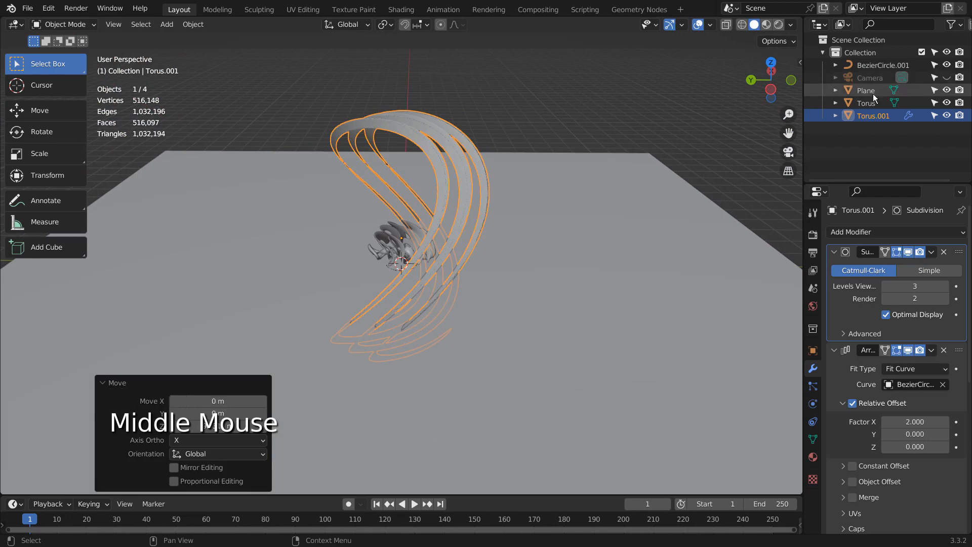
- Raise BezierCircle.001 about 8.91 m along Z and shift it by about 0.43 m X, -2.96 m Y and 0.73 m Z
left_click(875, 65)
key("g")
key("z")
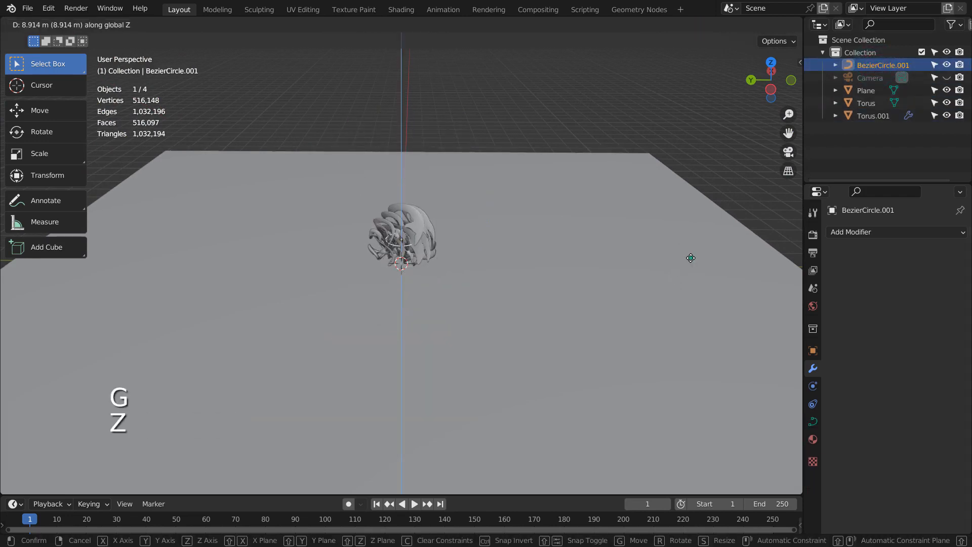
left_click(690, 257)
key("g")
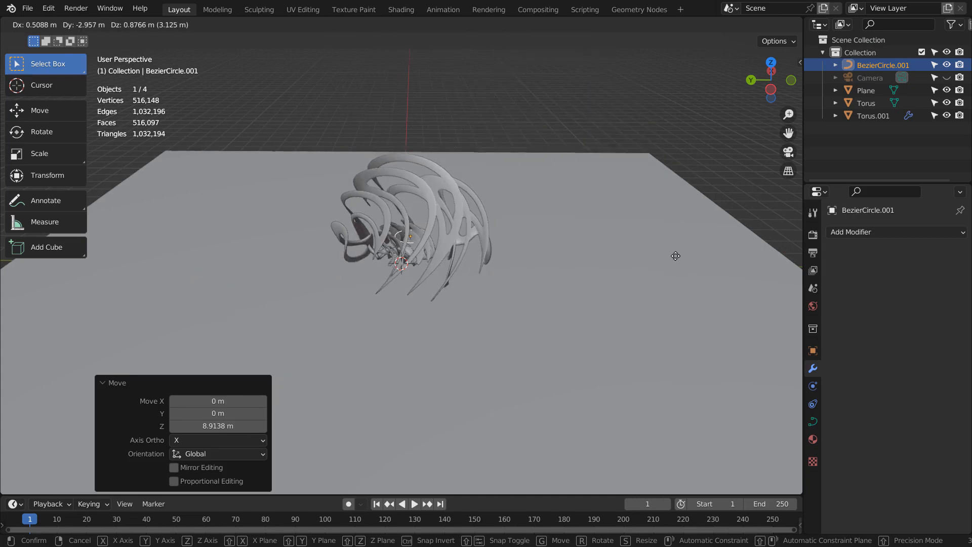
left_click(675, 256)
- Try scaling BezierCircle.001 up by about 7.34, inspect the spread-out shape, and undo the scaling
middle_click_drag(522, 281, 487, 300)
key("s")
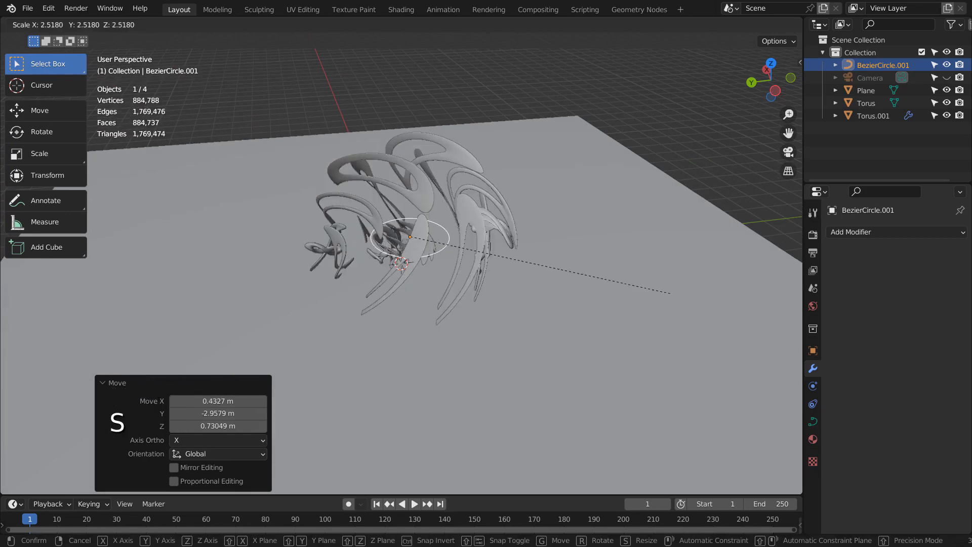
left_click(374, 358)
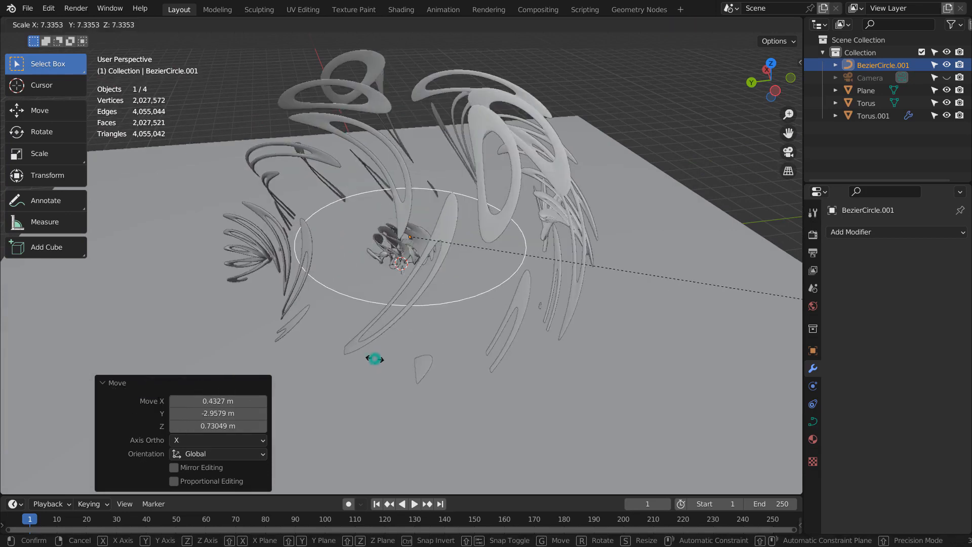
middle_click_drag(370, 361, 147, 113)
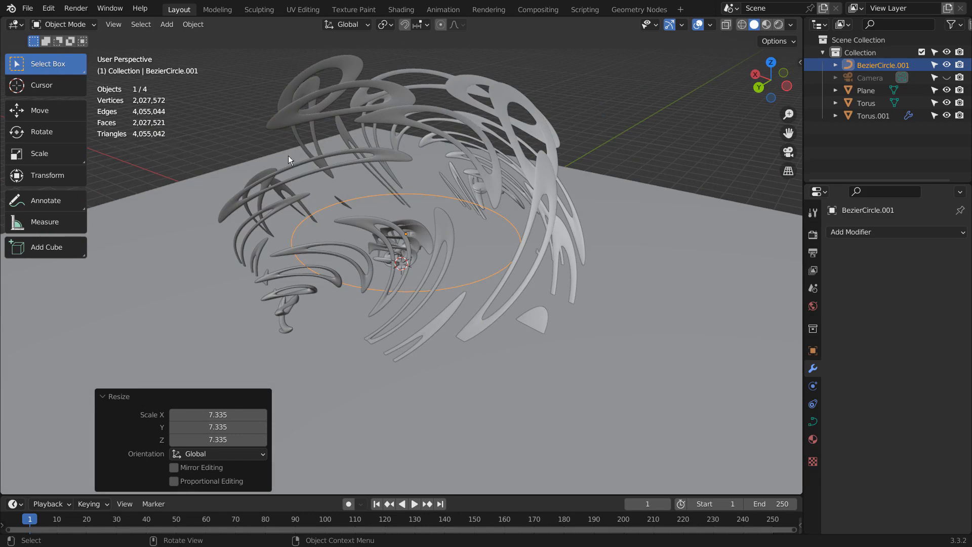
key("ctrl+z")
- Select Torus.001 and apply all five of its modifiers
middle_click_drag(469, 211, 568, 232)
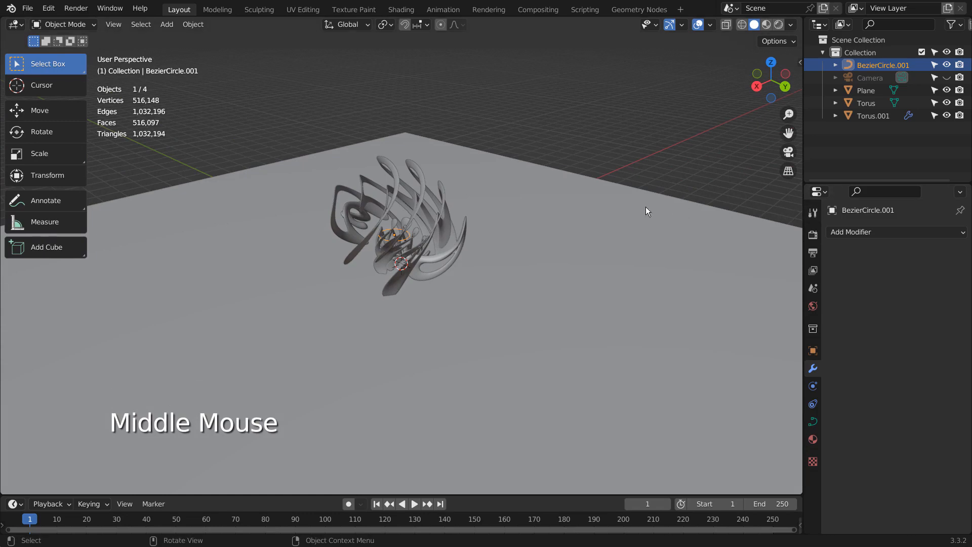
middle_click_drag(645, 207, 417, 199)
left_click(417, 199)
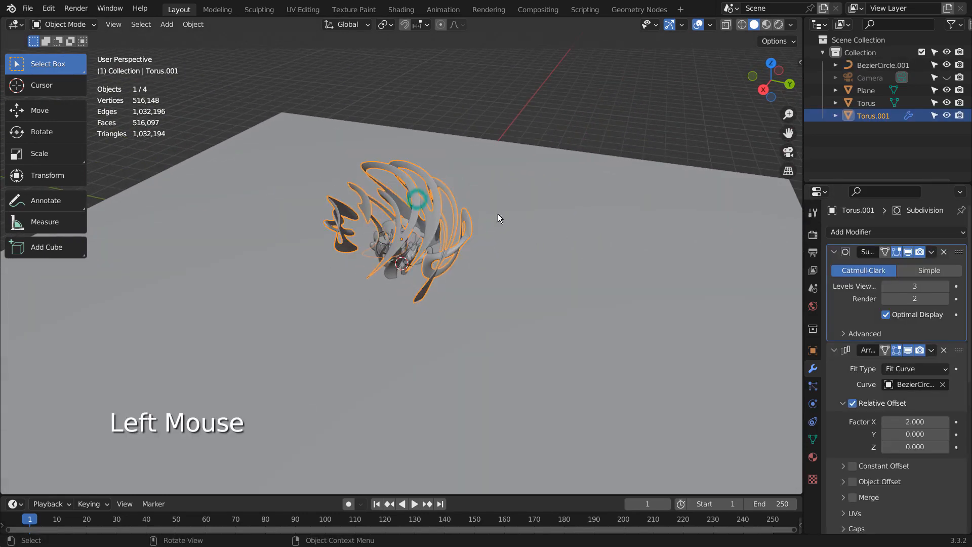
left_click(839, 302)
key("ctrl+a")
key("ctrl+a")
key("ctrl+a")
key("ctrl+a")
key("ctrl+a")
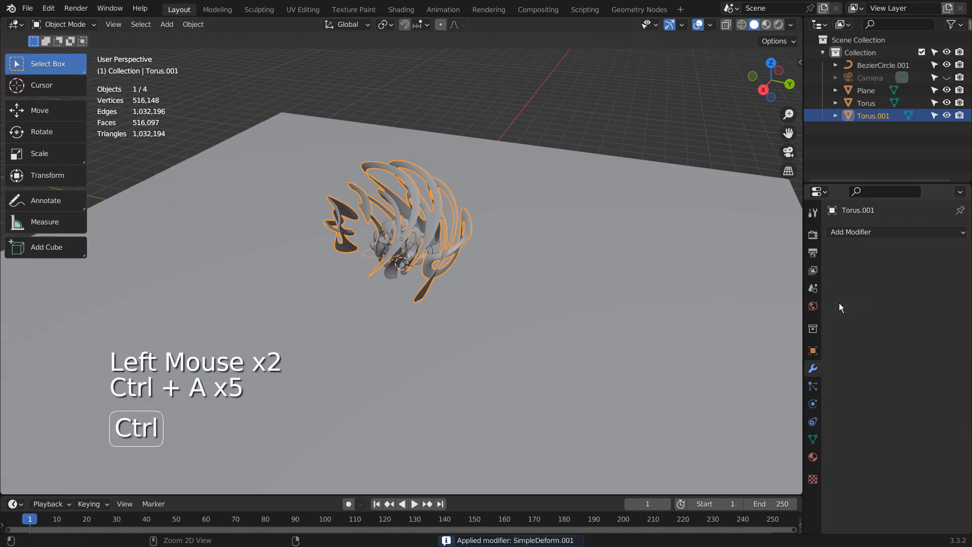
key("ctrl+a")
- Scale Torus.001 up by about 2.61 and again by about 1.37 so it surrounds the smaller sculpture
key("s")
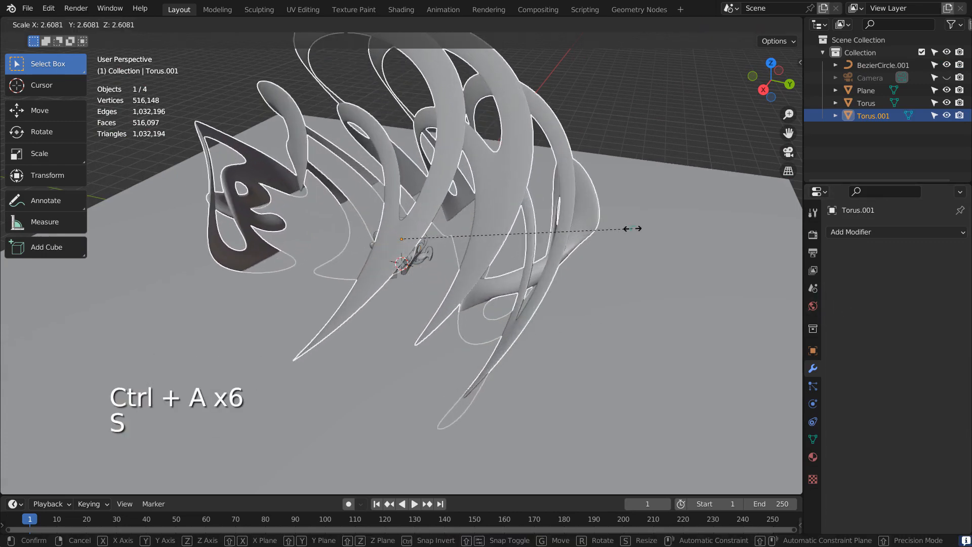
left_click(632, 228)
middle_click_drag(559, 318, 630, 311)
key("s")
left_click(722, 306)
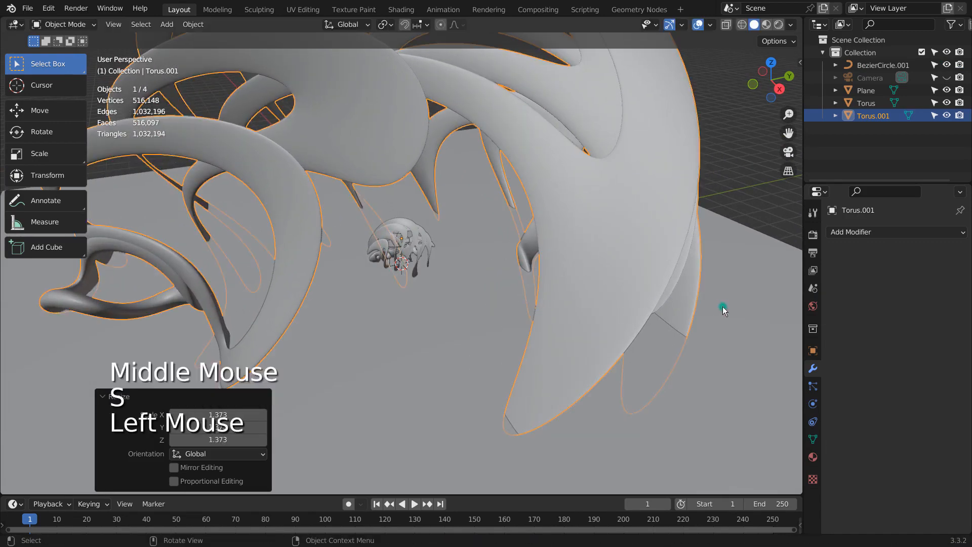
- Orbit to a view through the large surrounding sculpture and align the camera to it
left_click(458, 289)
middle_click_drag(453, 289, 508, 287)
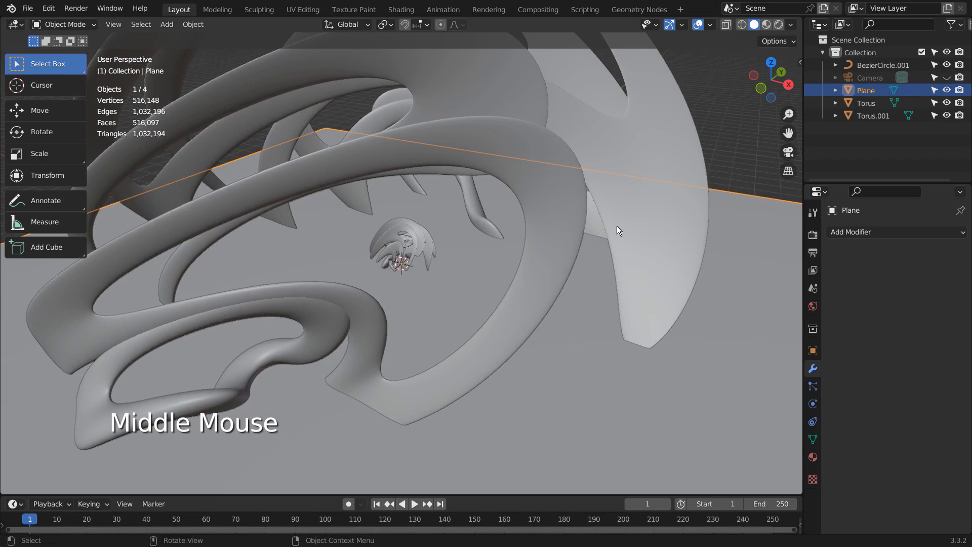
key("ctrl+alt+KP_0")
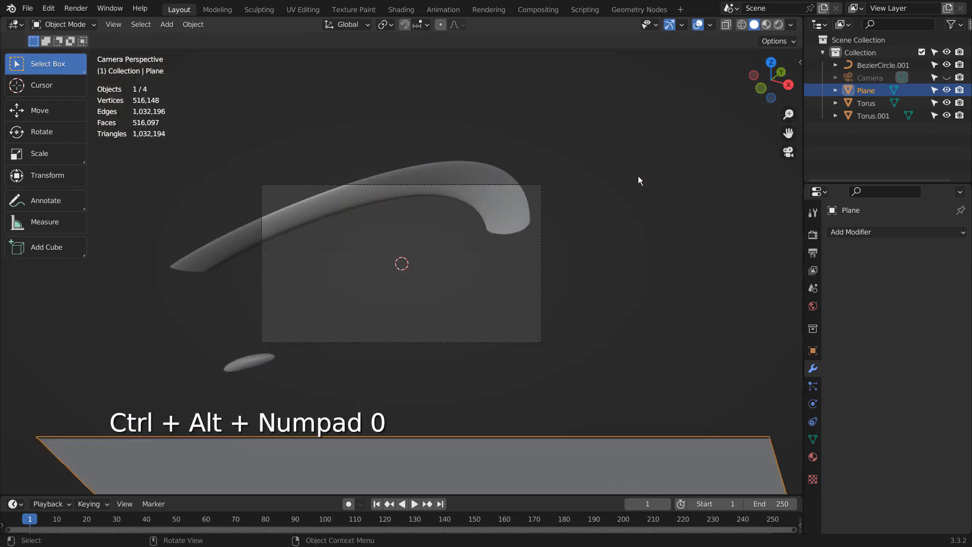
- Extend the camera's clipping end distance to 463 m
left_click(871, 78)
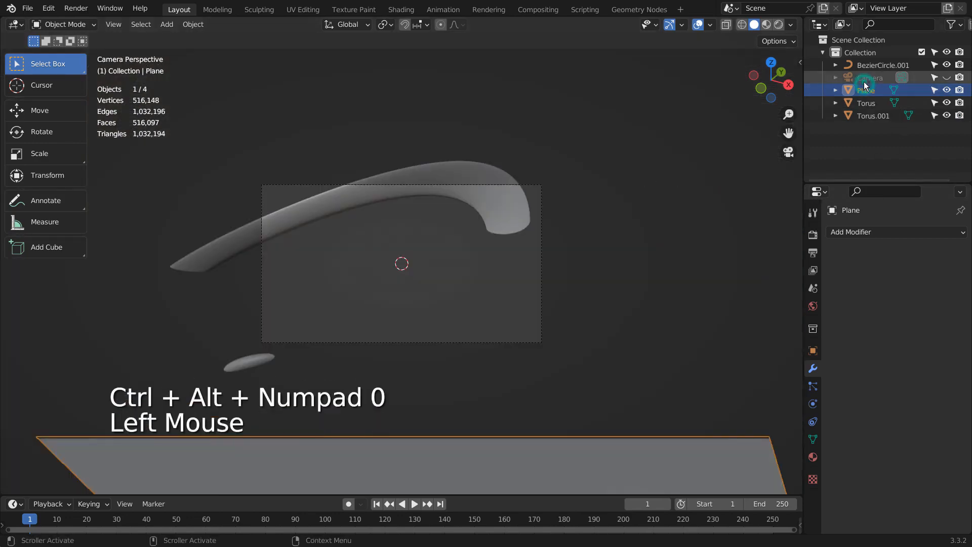
left_click(875, 82)
left_click(813, 403)
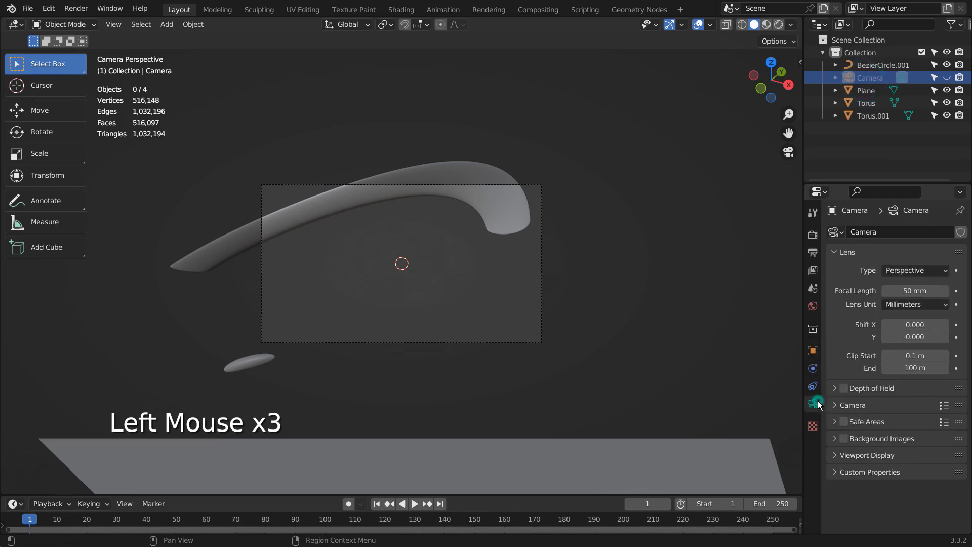
left_click_drag(908, 368, 898, 365)
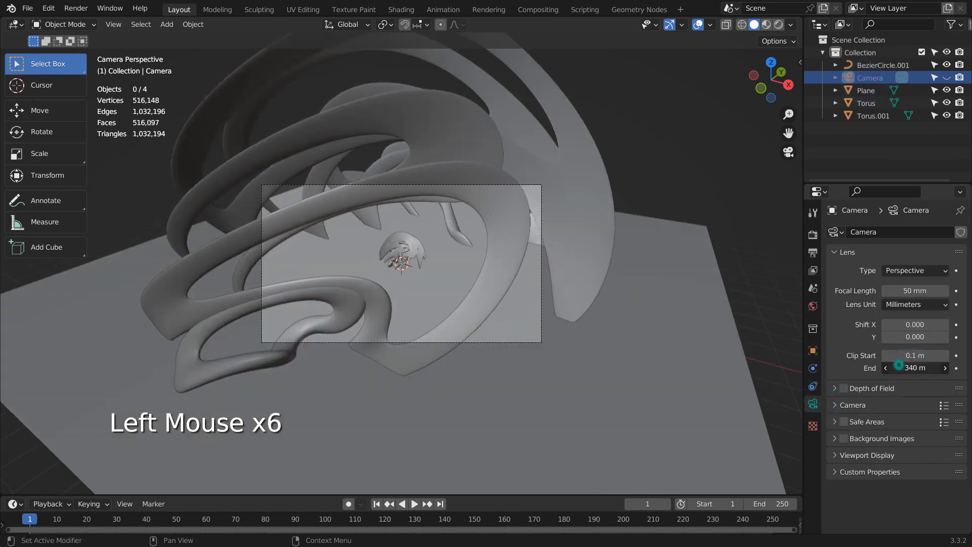
- Scale the floor plane up by about 1.34
left_click(672, 323)
key("s")
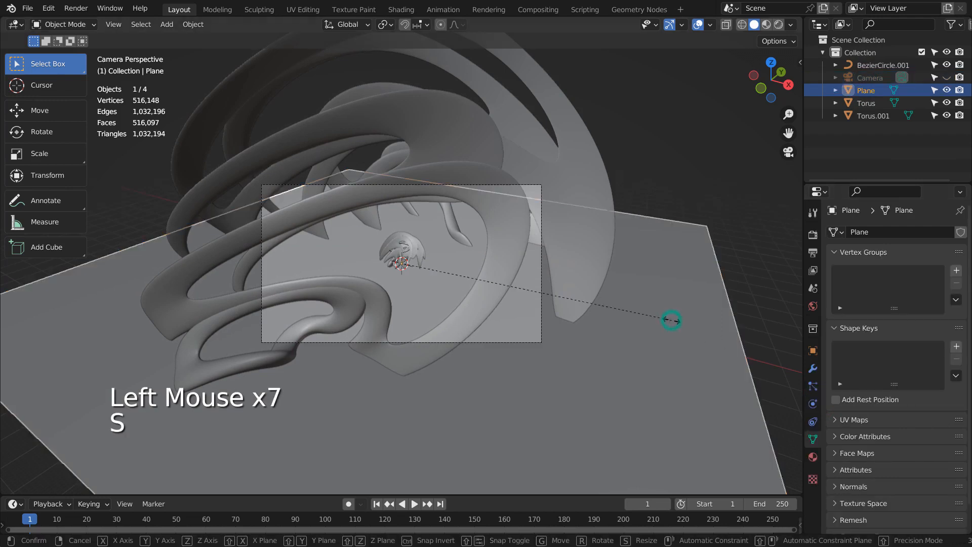
left_click(768, 299)
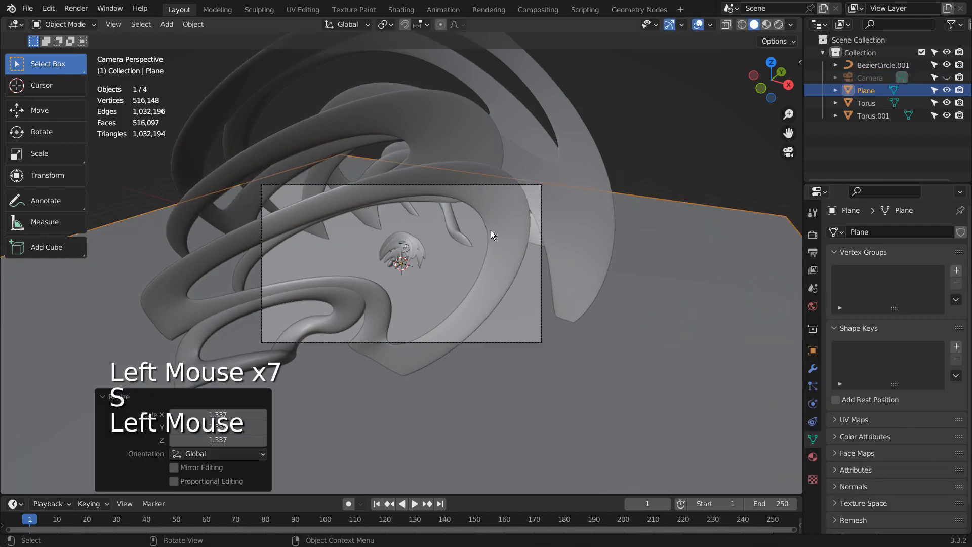
- Switch the viewport to rendered shading and set the forest.exr world background strength to 3
left_click(778, 26)
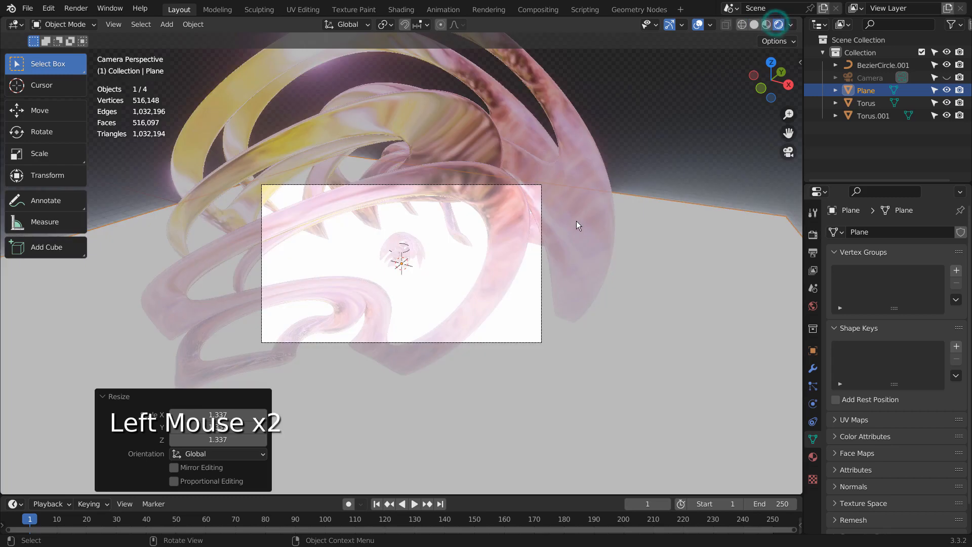
left_click(809, 305)
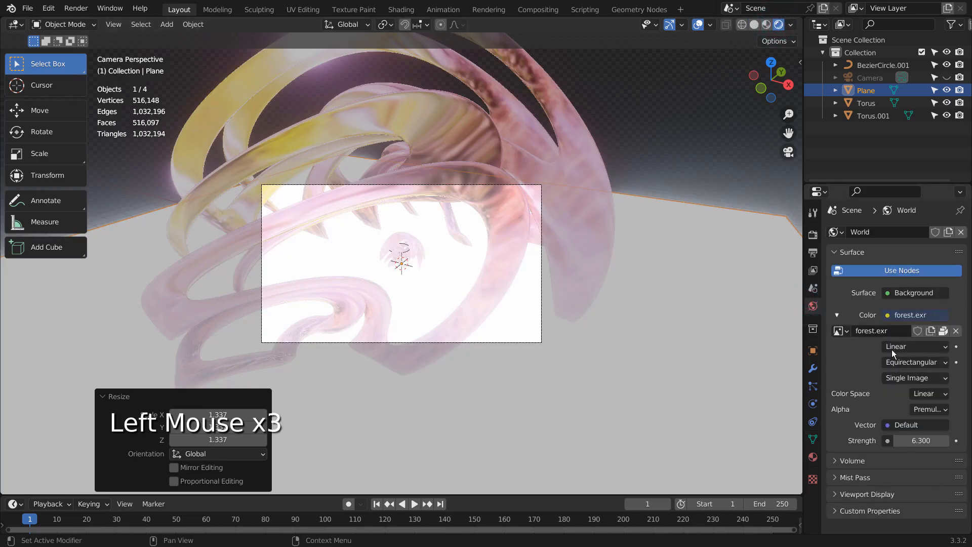
double_click(910, 438)
key("Return")
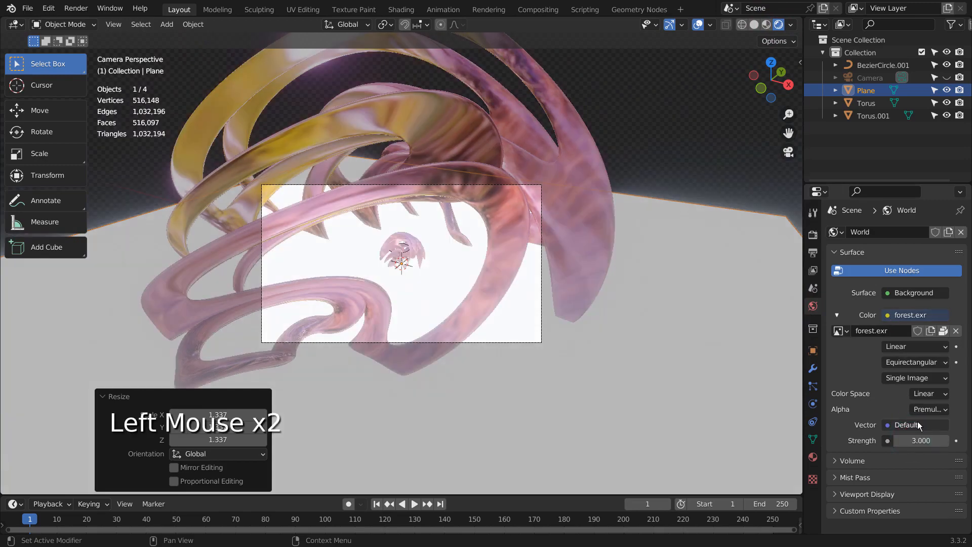
- Add a Plain Axes empty at the small sculpture and raise it along the Z axis
middle_click_drag(669, 360, 576, 307)
key("KP_0")
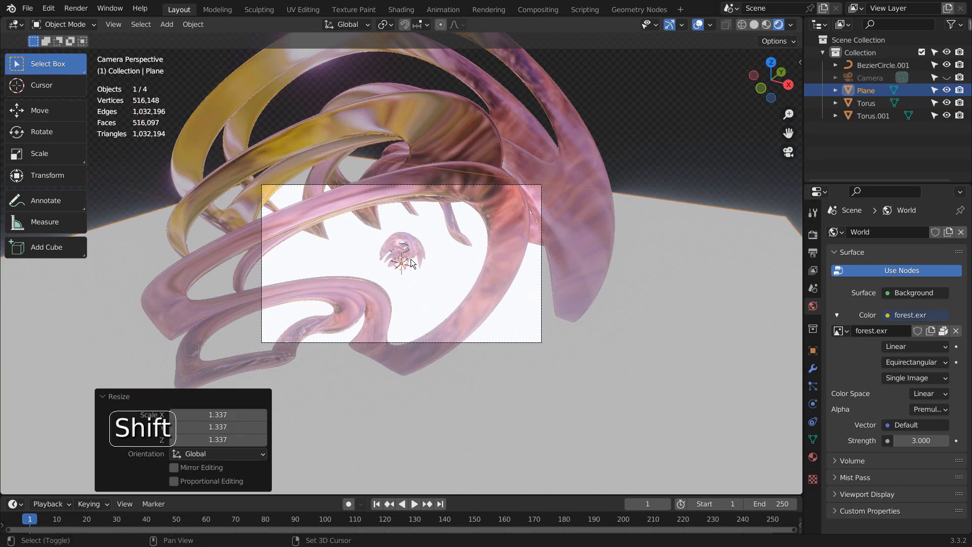
key("shift+a")
mouse_move(389, 385)
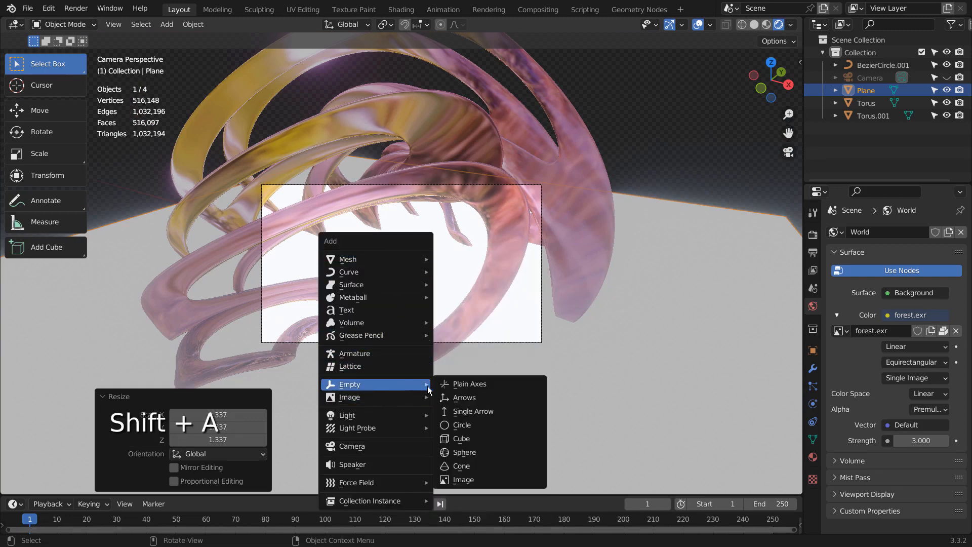
left_click(454, 385)
key("g")
key("z")
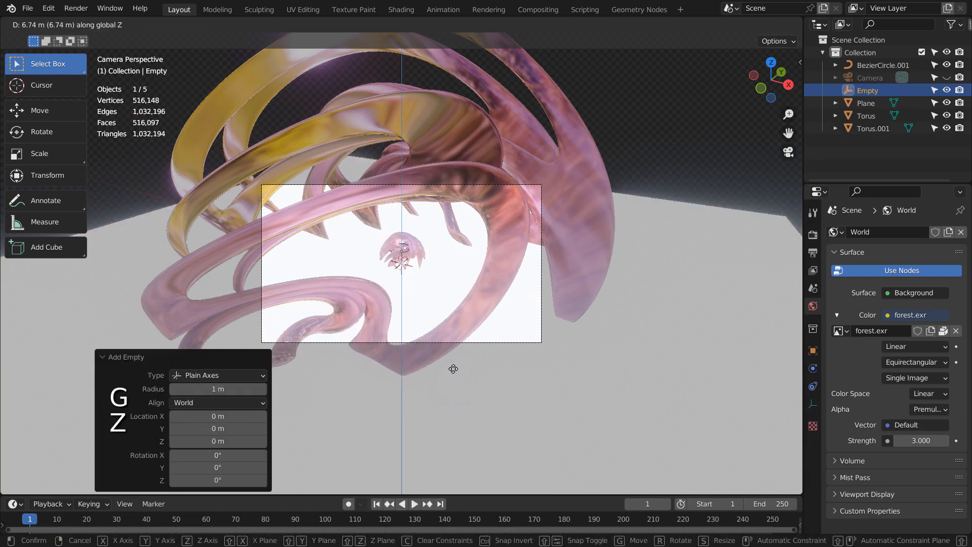
left_click(452, 360)
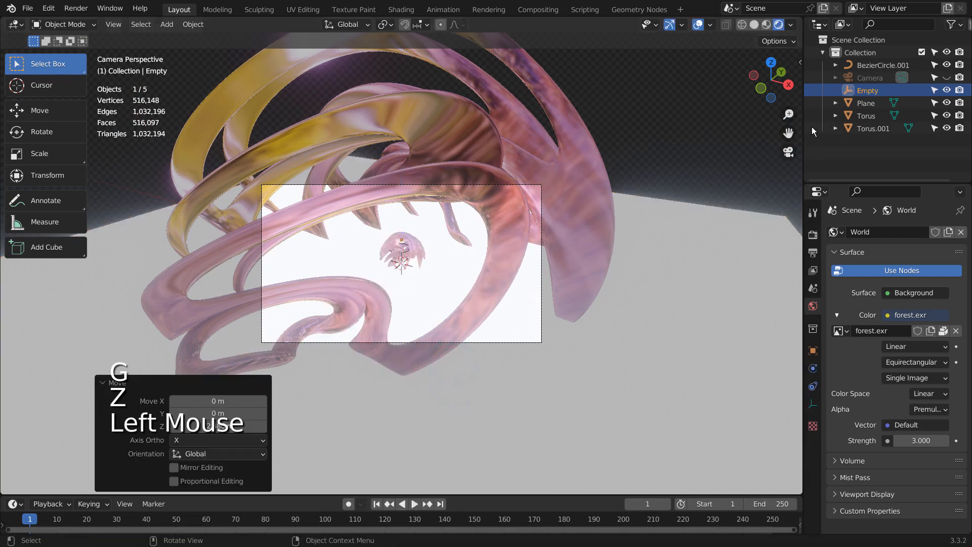
- Enable depth of field on the camera and make the Empty its focus object
left_click(874, 80)
left_click(874, 79)
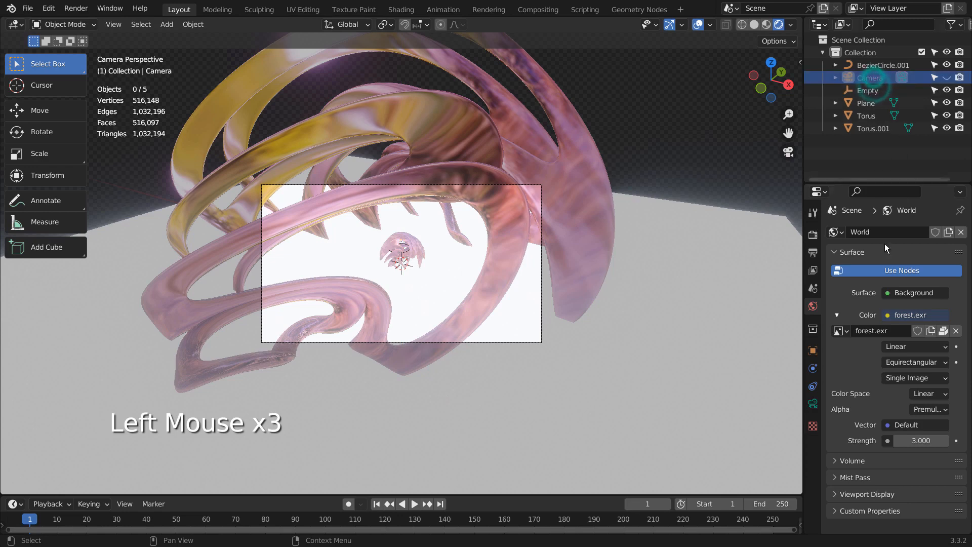
left_click(813, 403)
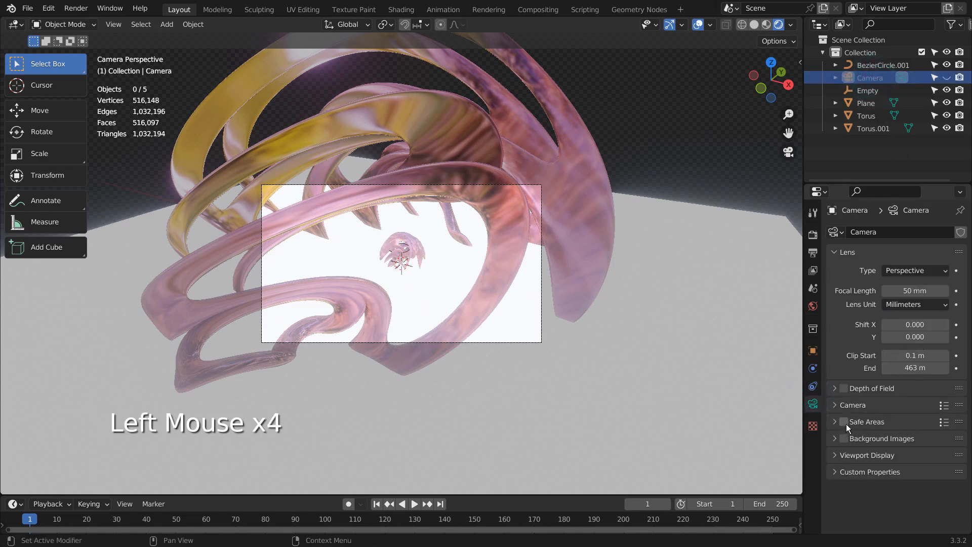
left_click(847, 390)
left_click(846, 389)
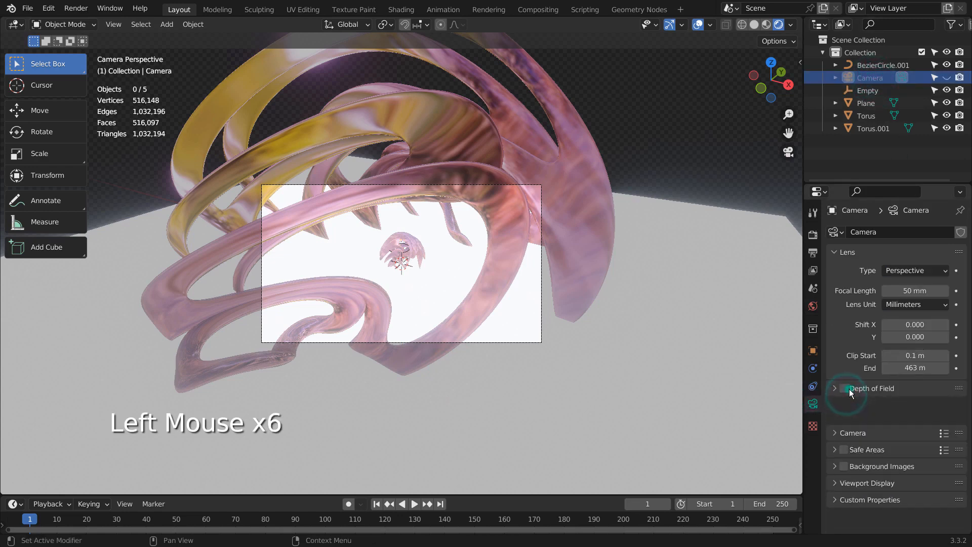
left_click(846, 390)
left_click(844, 387)
left_click(882, 404)
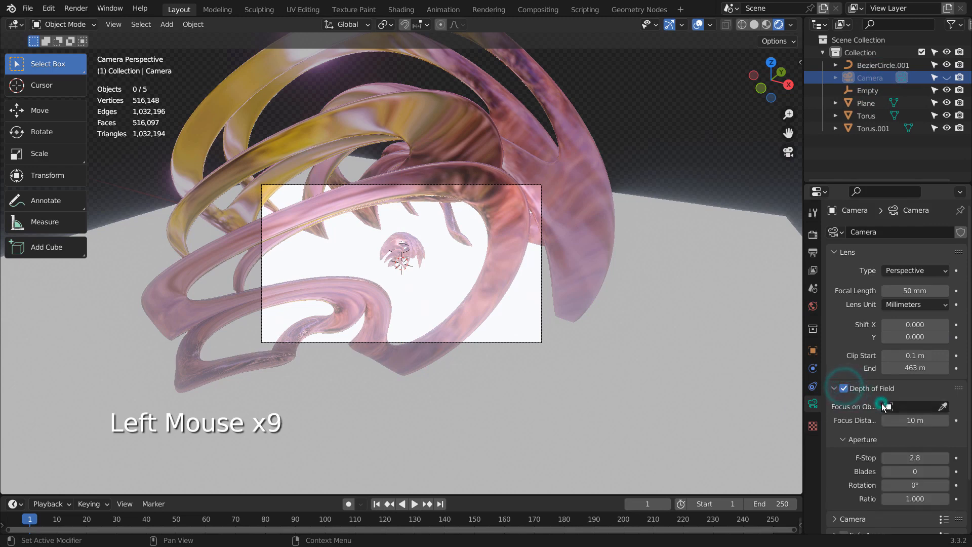
left_click(888, 406)
left_click(868, 300)
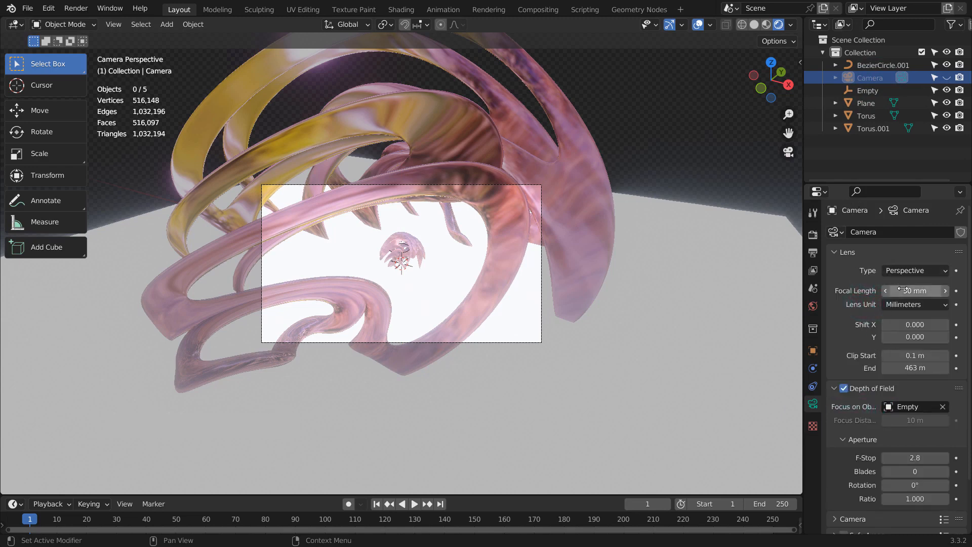
- Change the render engine from Eevee to Cycles
left_click(812, 235)
left_click(908, 231)
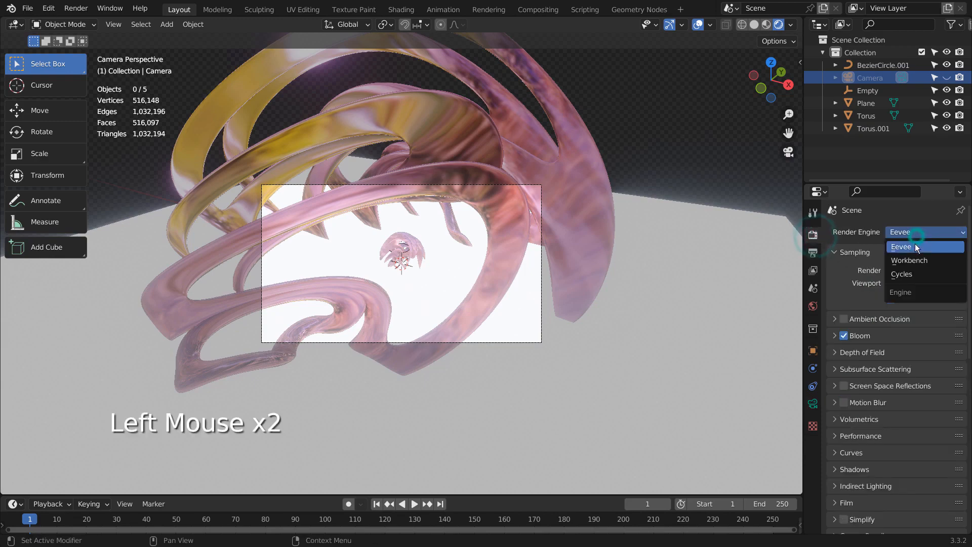
left_click(909, 270)
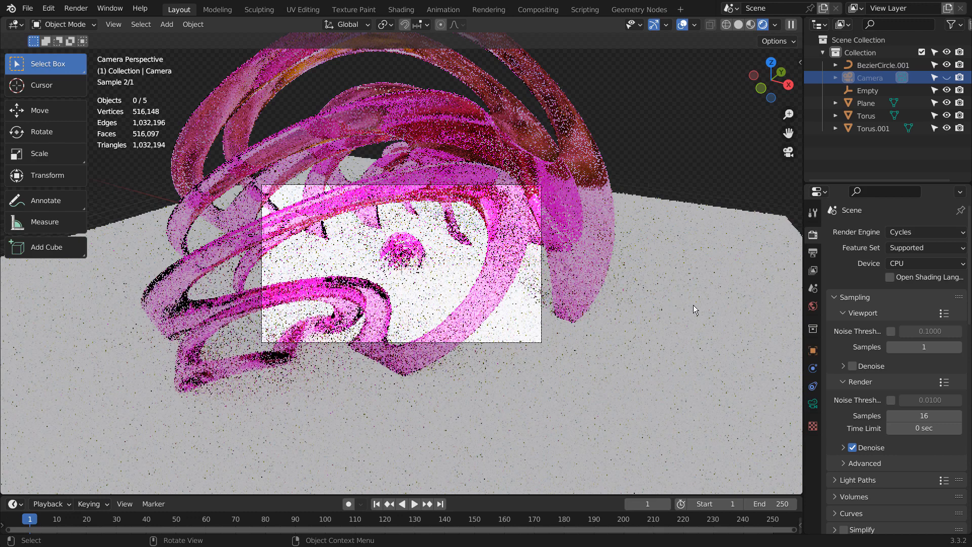
- Select the camera and set its depth-of-field F-Stop to 1.4
left_click(693, 305)
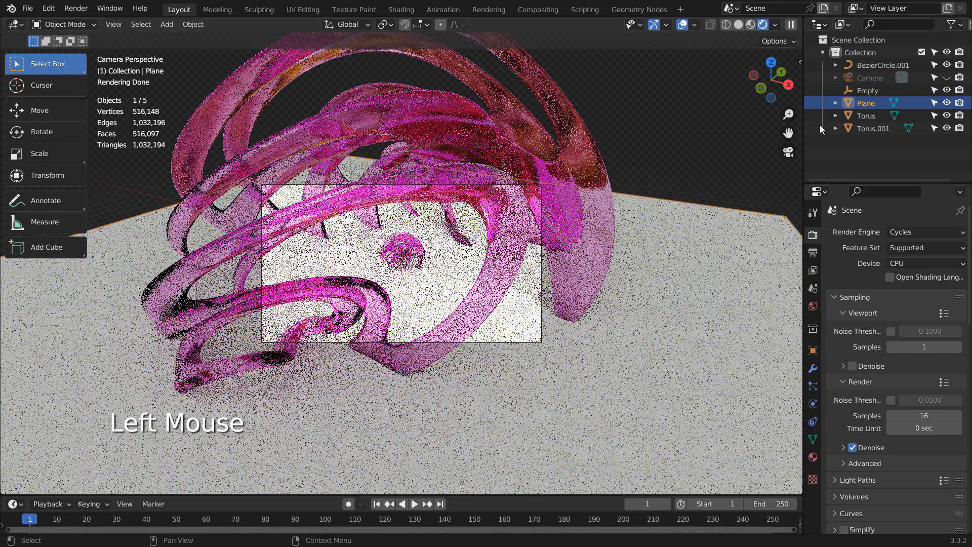
double_click(870, 79)
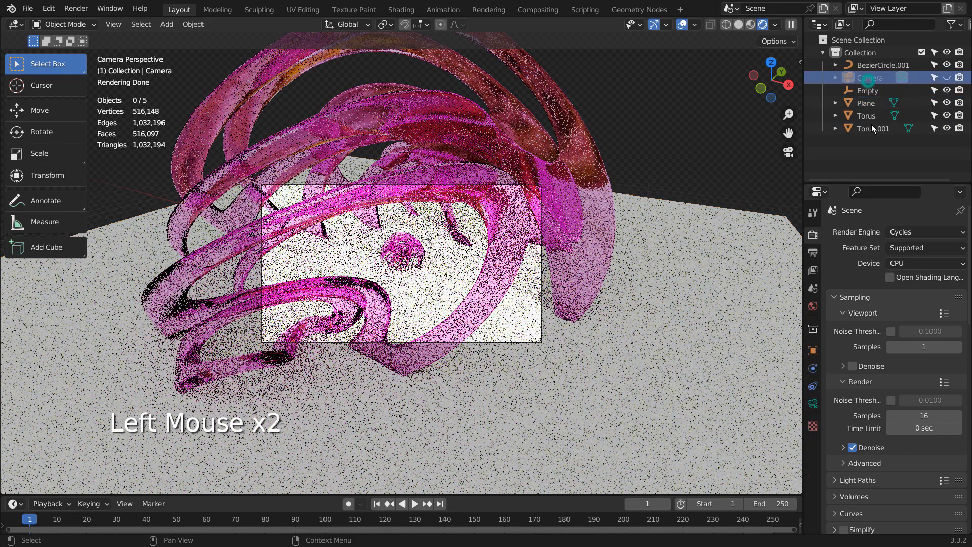
left_click(813, 403)
scroll(898, 465, "down", 3)
left_click(915, 464)
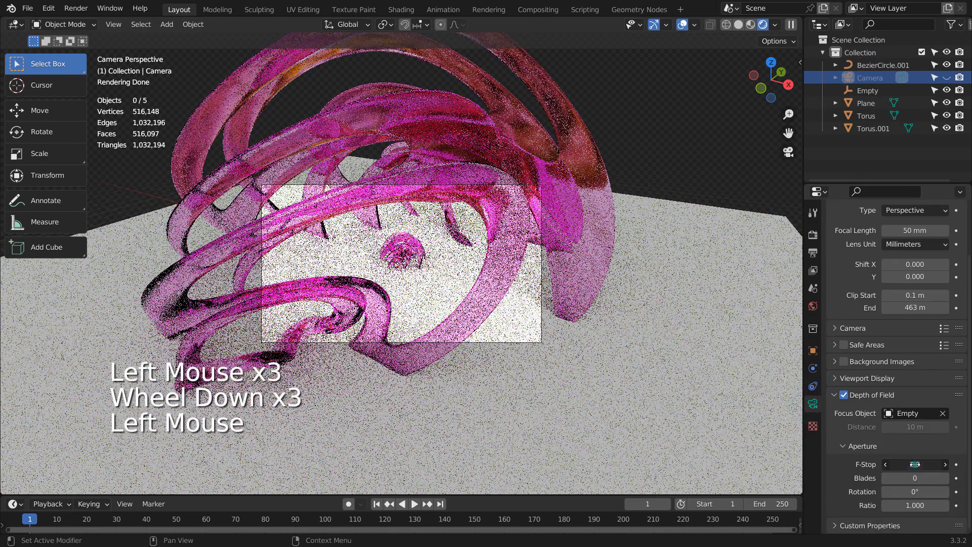
type("1.4")
key("Return")
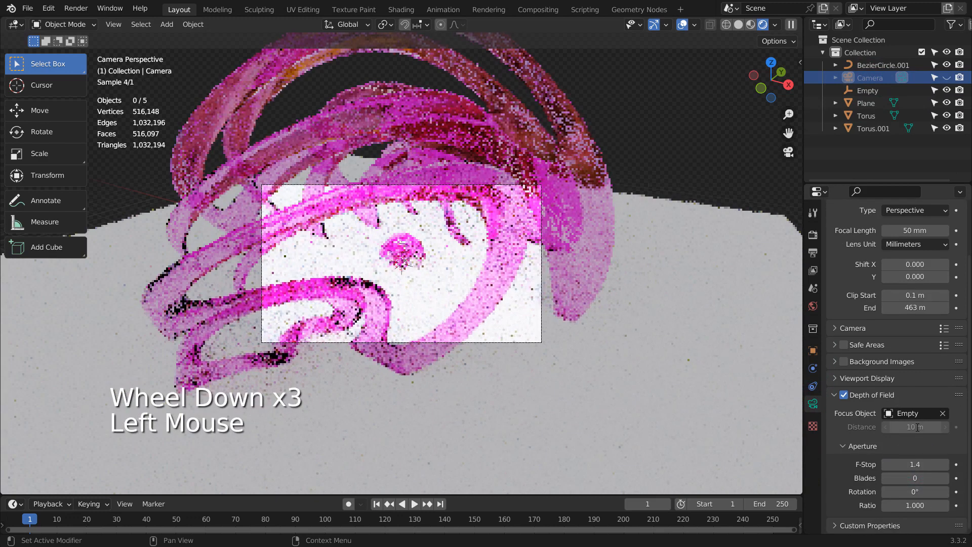
- Lower the camera's F-Stop to 0.1 for a shallower depth of field
left_click(917, 427)
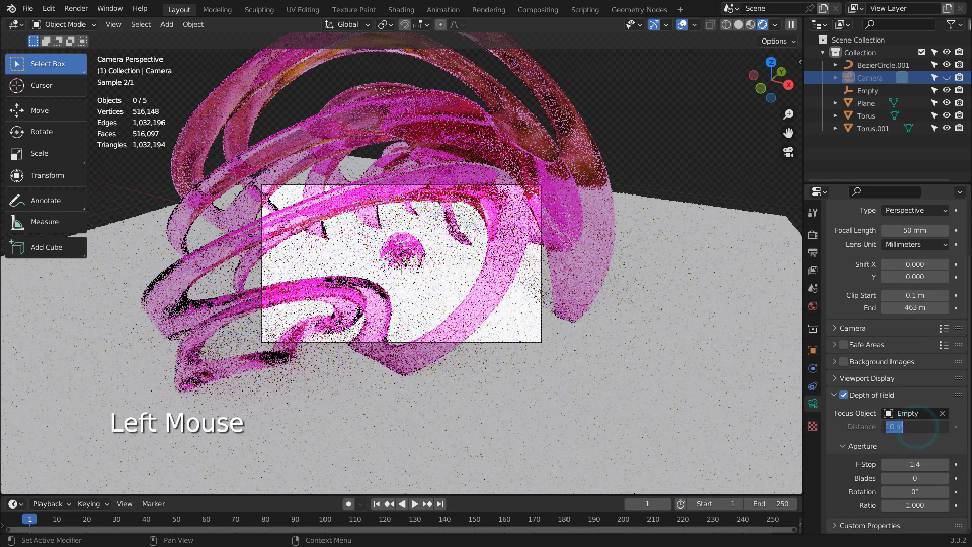
left_click(911, 460)
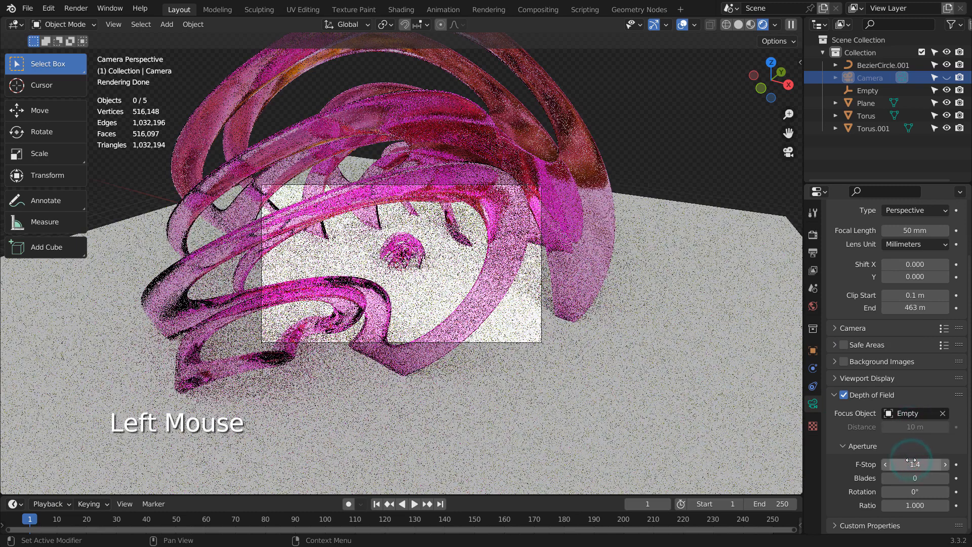
key("Return")
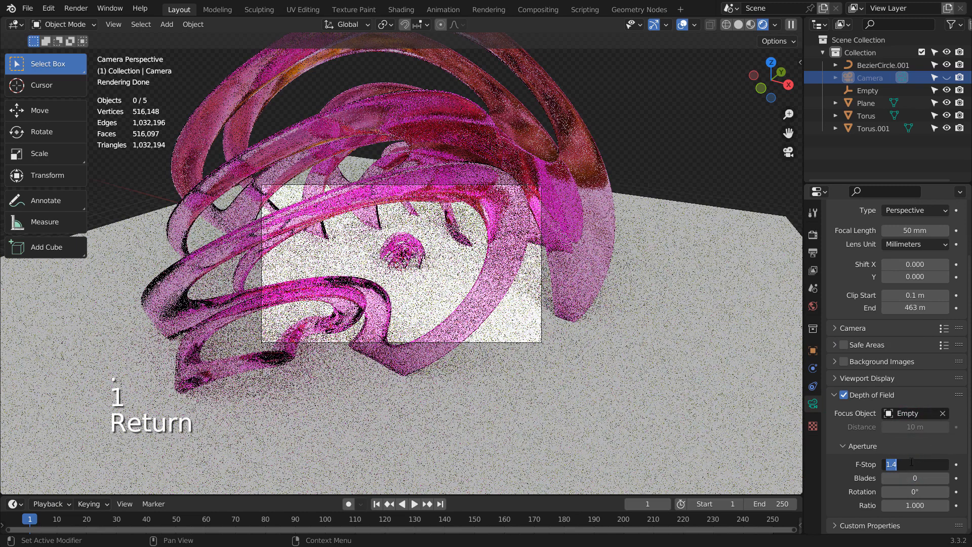
type(".1")
key("Return")
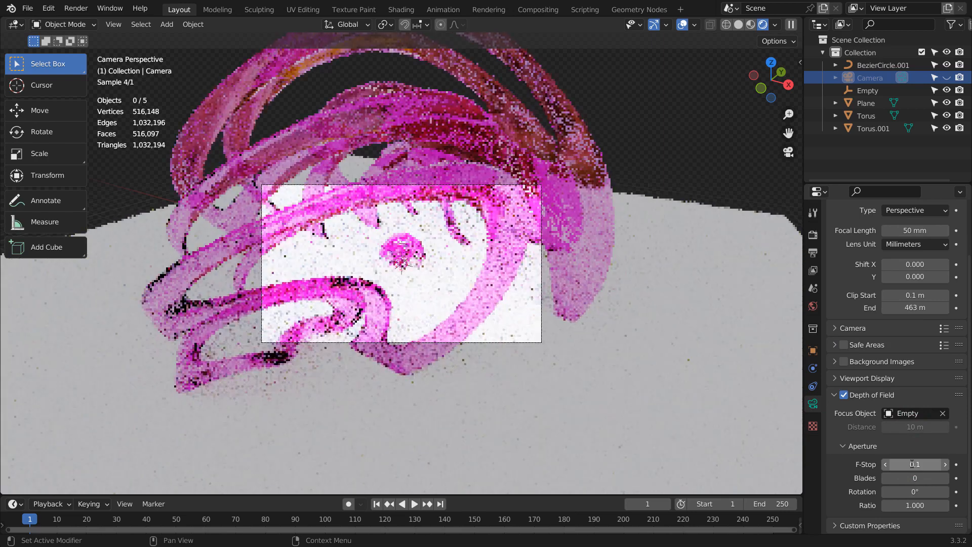
- Give the floor plane a new material with roughness 0.086 and metallic 0.955
scroll(509, 327, "up", 3)
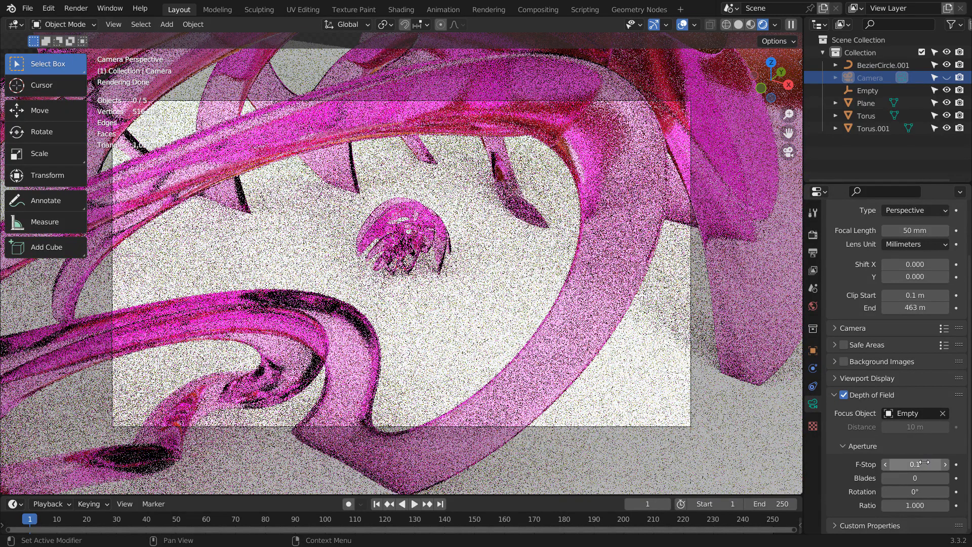
left_click(490, 319)
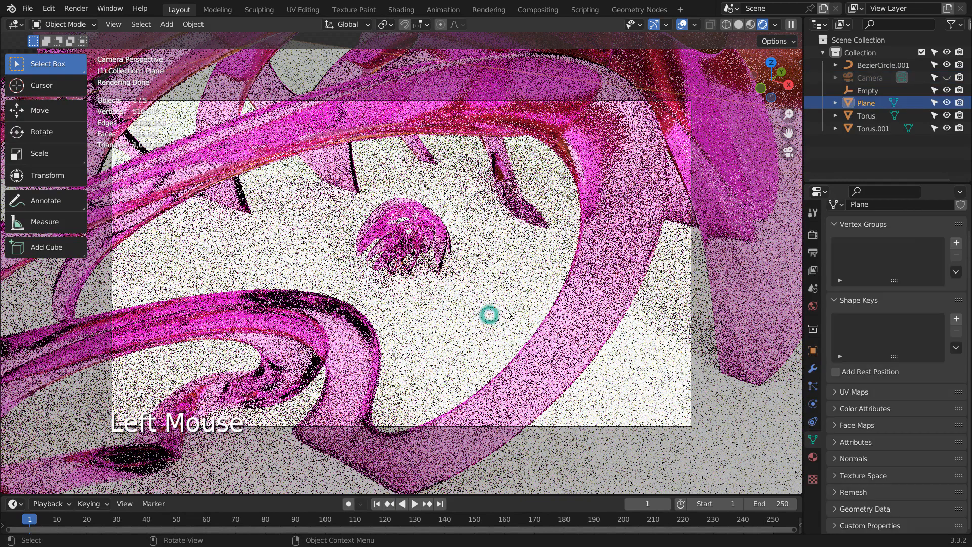
left_click(811, 459)
left_click(918, 285)
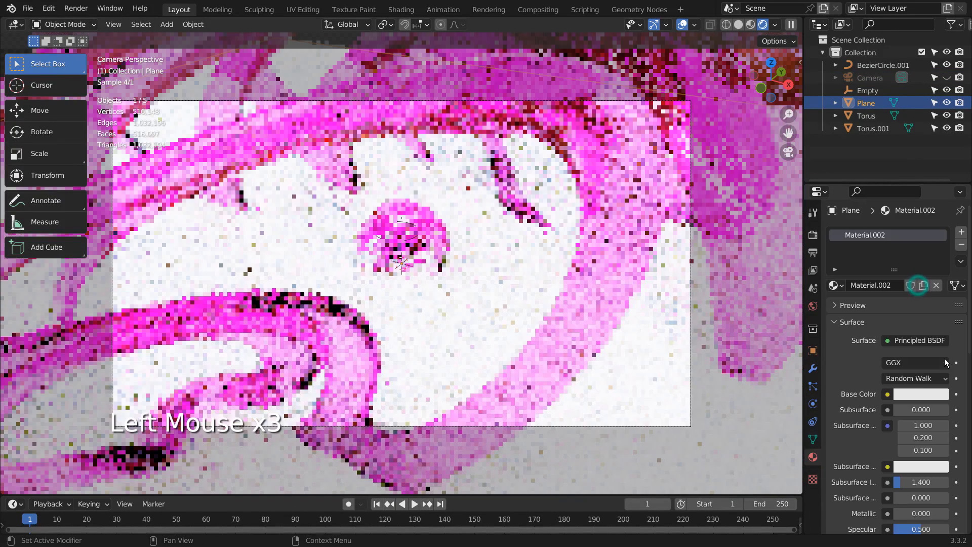
scroll(915, 420, "down", 2)
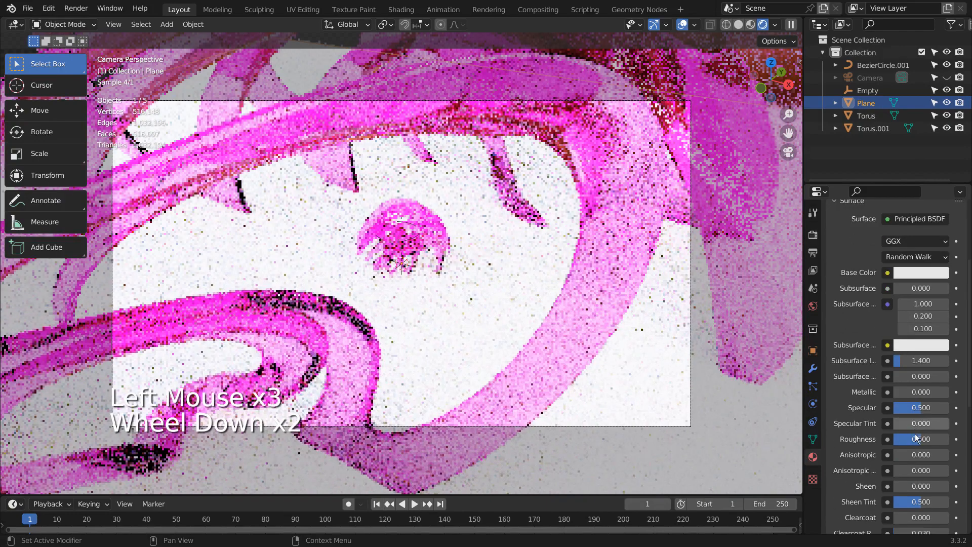
left_click_drag(921, 441, 897, 442)
left_click_drag(897, 391, 949, 392)
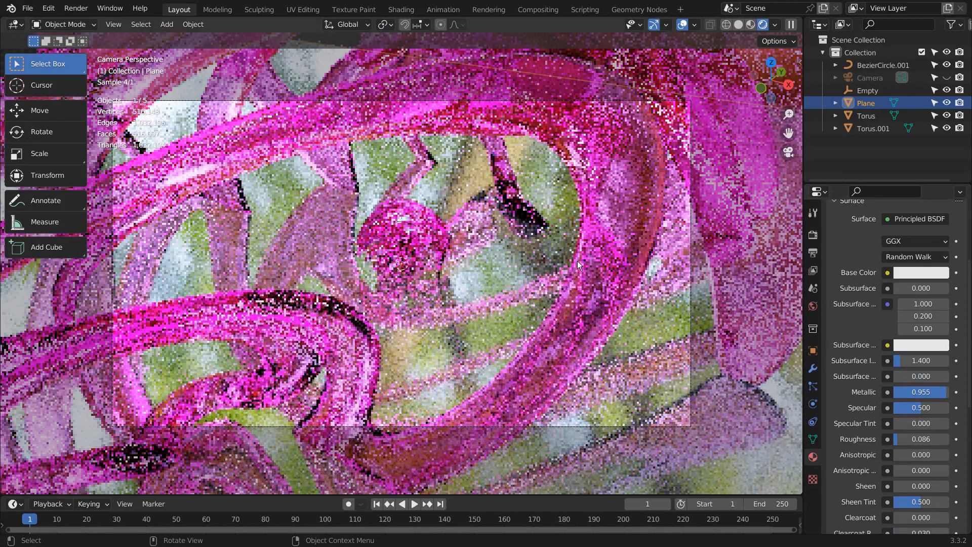
- Select the large surrounding torus duplicate and make its shared glass material a single-user copy
left_click(536, 182)
left_click(536, 184)
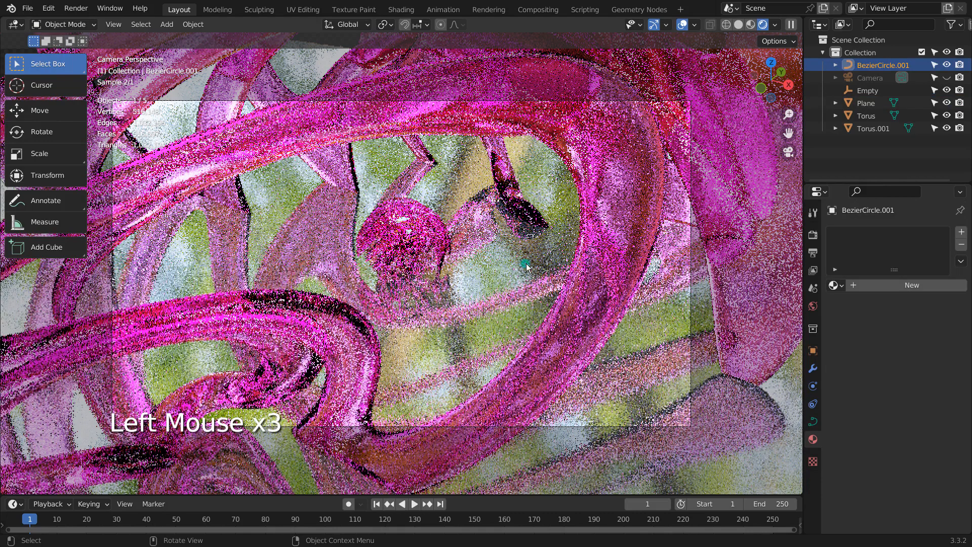
left_click(647, 195)
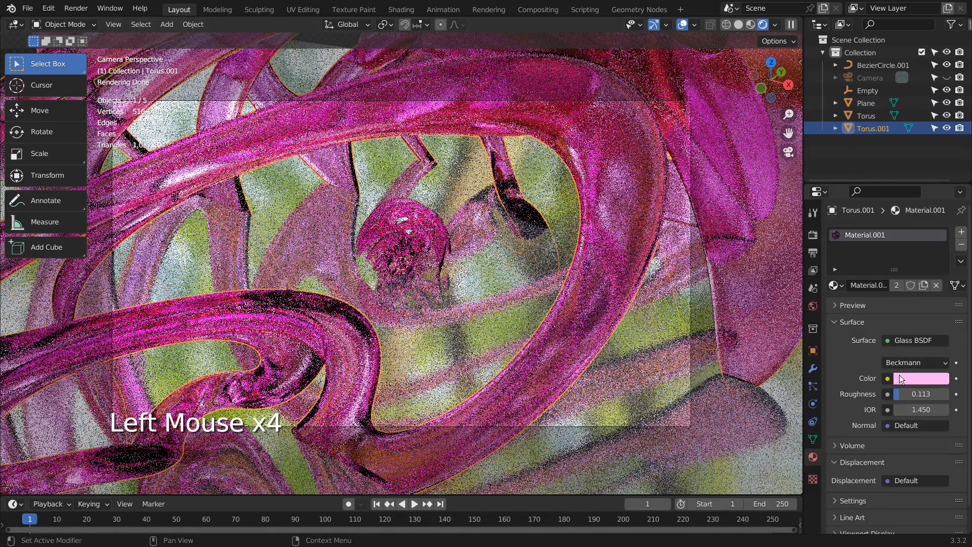
left_click(898, 286)
- Recolour the surrounding torus's Glass BSDF to a very pale blue, trying green, orange, red and deeper blues along the way
left_click(921, 378)
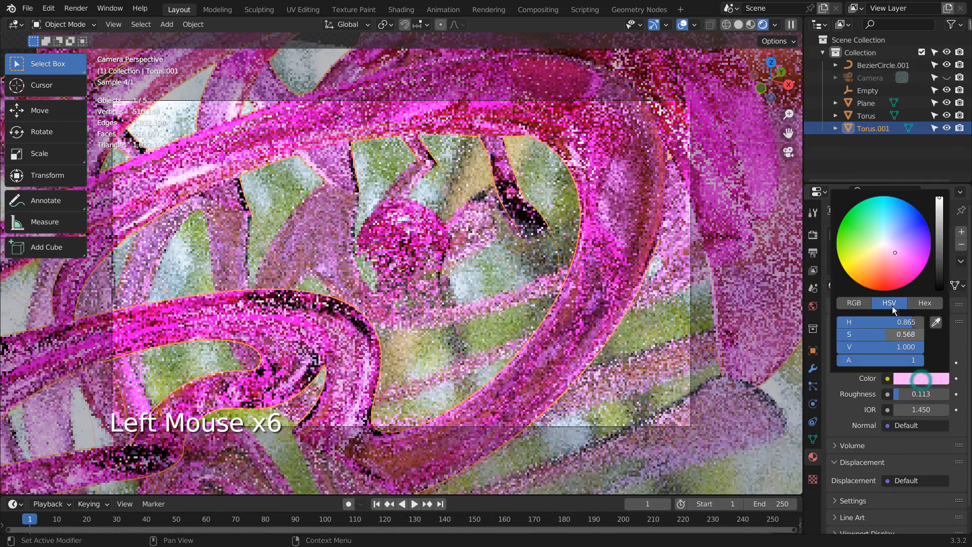
left_click(870, 234)
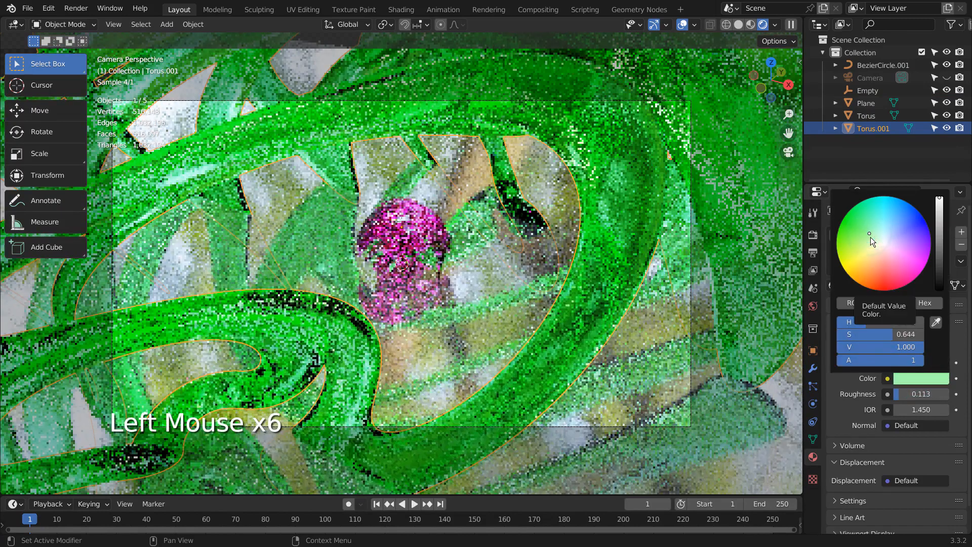
left_click(895, 229)
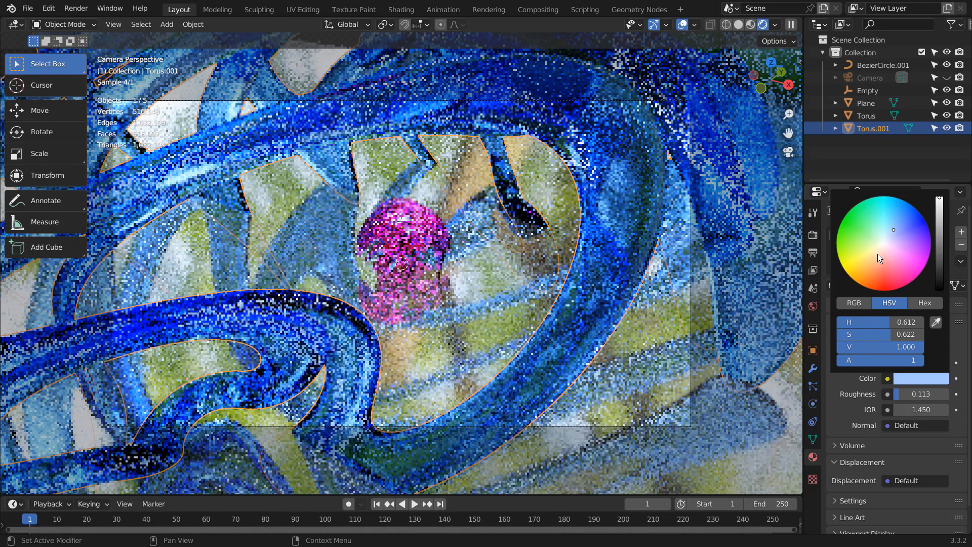
left_click(878, 254)
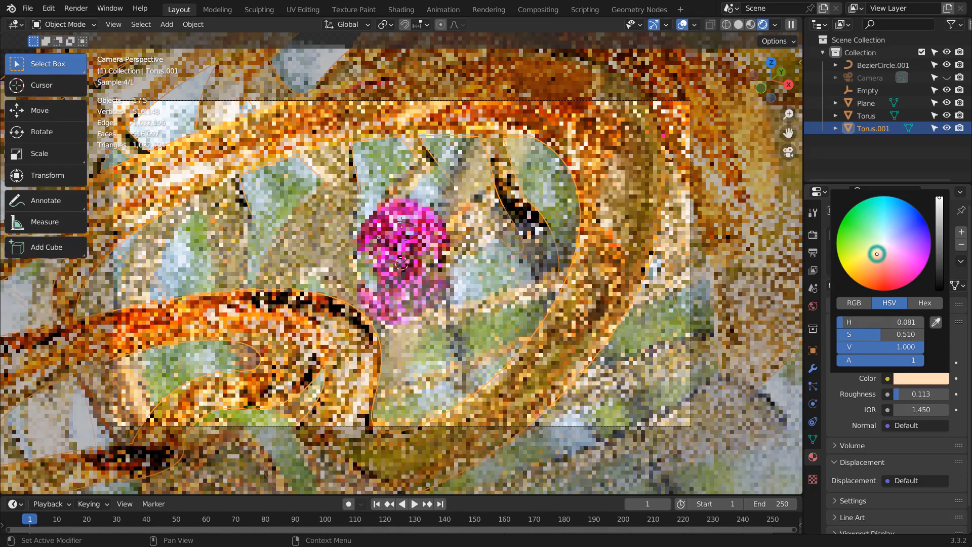
left_click(885, 258)
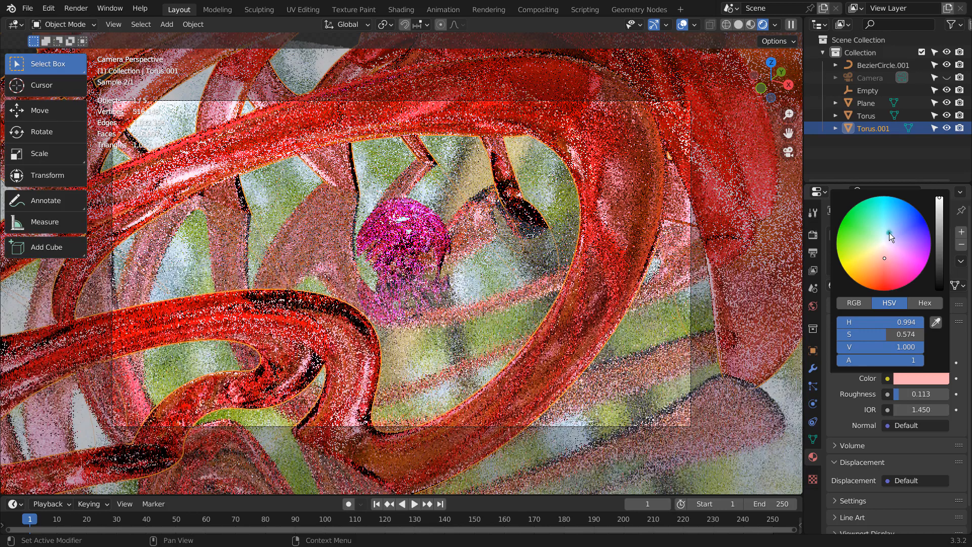
left_click(889, 233)
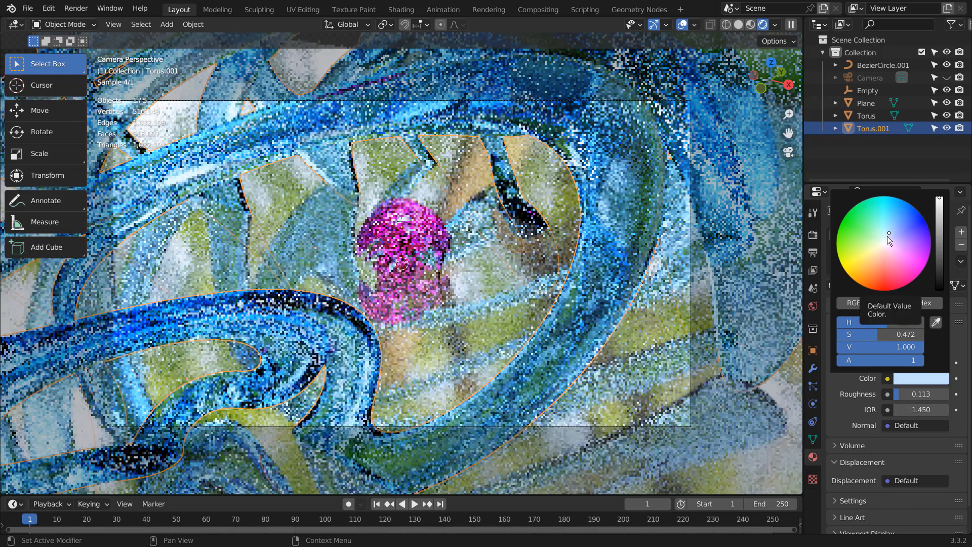
left_click(900, 235)
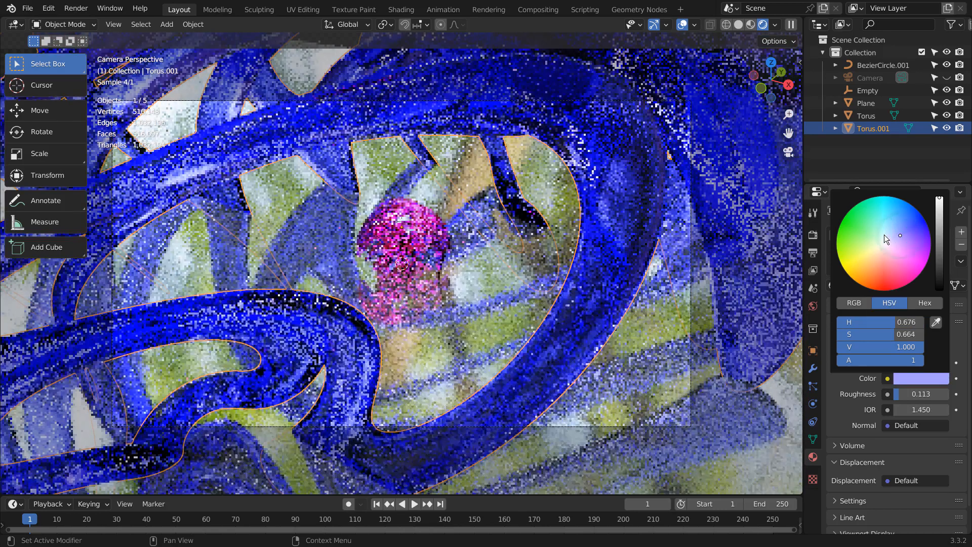
left_click(886, 237)
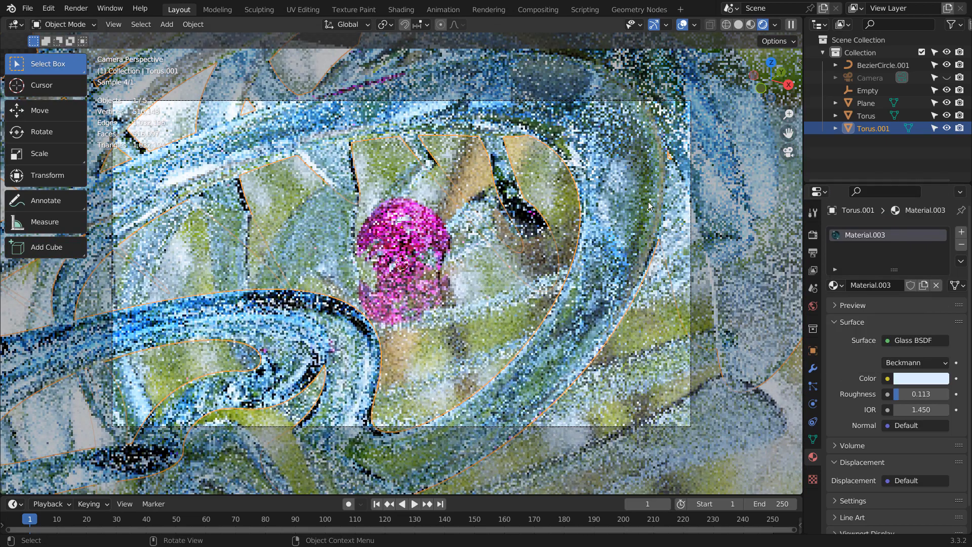
- Tilt the camera slightly upward with walk navigation to adjust the framing of the scene
left_click(509, 253)
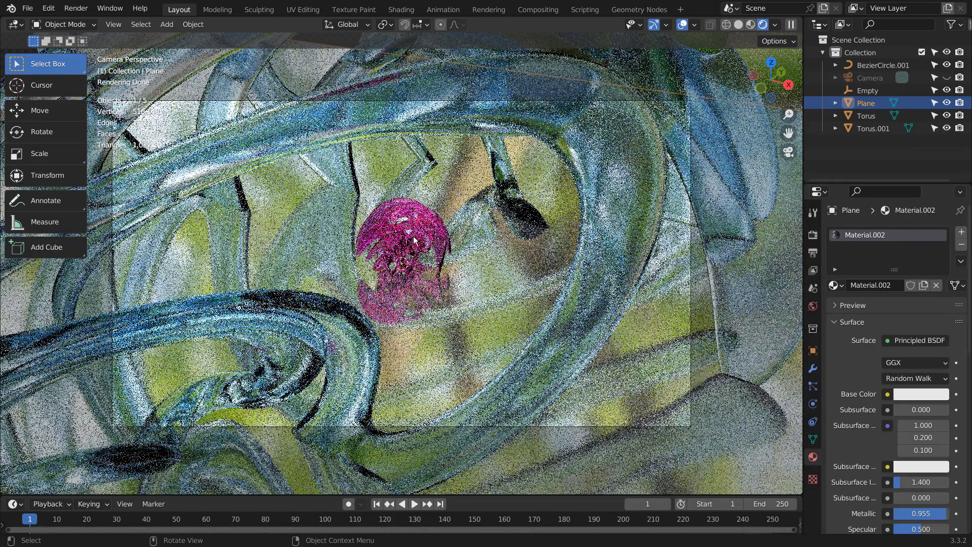
key("shift+grave")
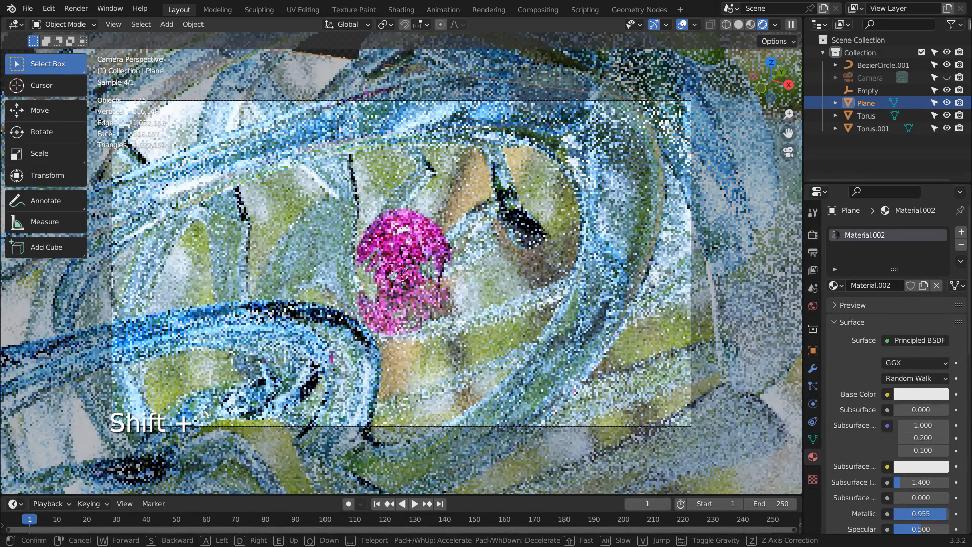
left_click(413, 236, "shift")
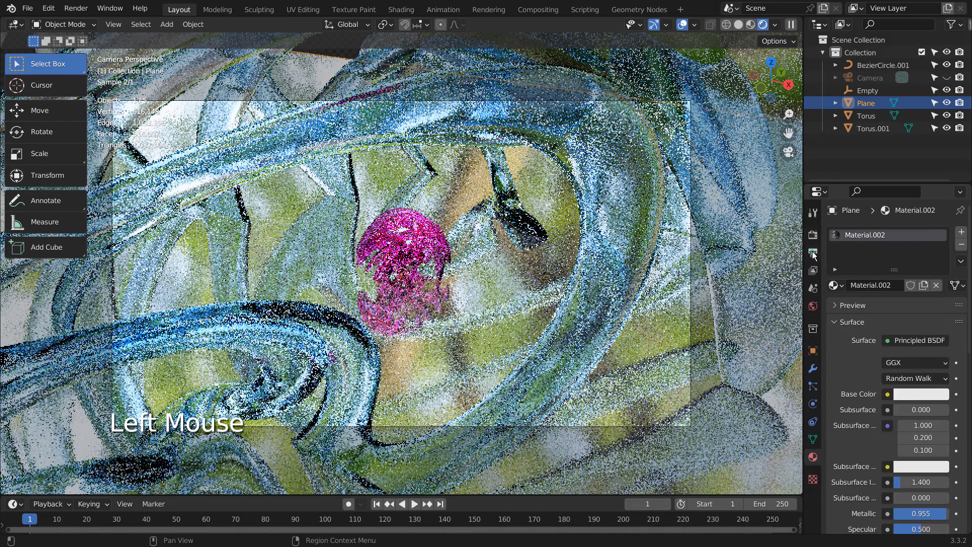
- Lower the output resolution scale to 25% and render a test image with the viewport in solid shading
left_click(814, 252)
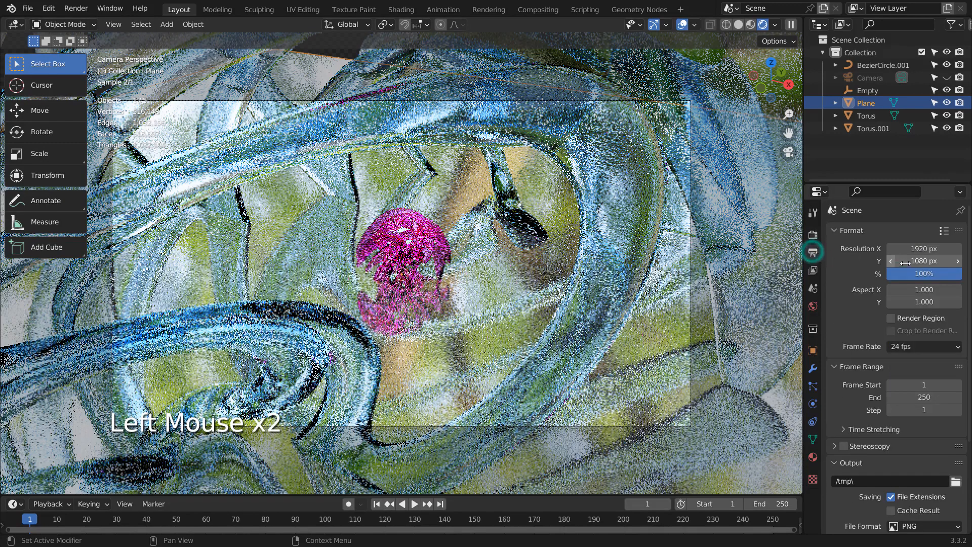
left_click(814, 252)
left_click_drag(919, 273, 862, 273)
left_click(738, 24)
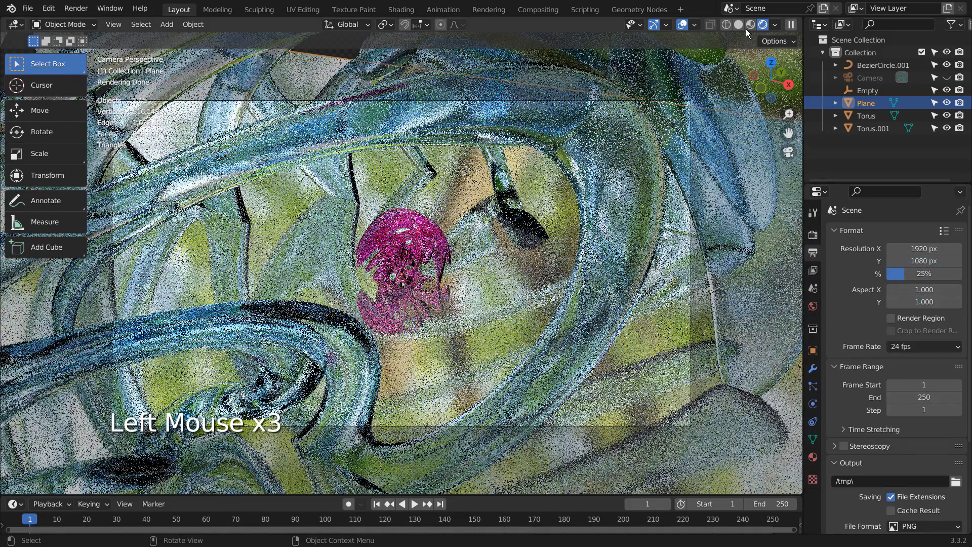
key("F12")
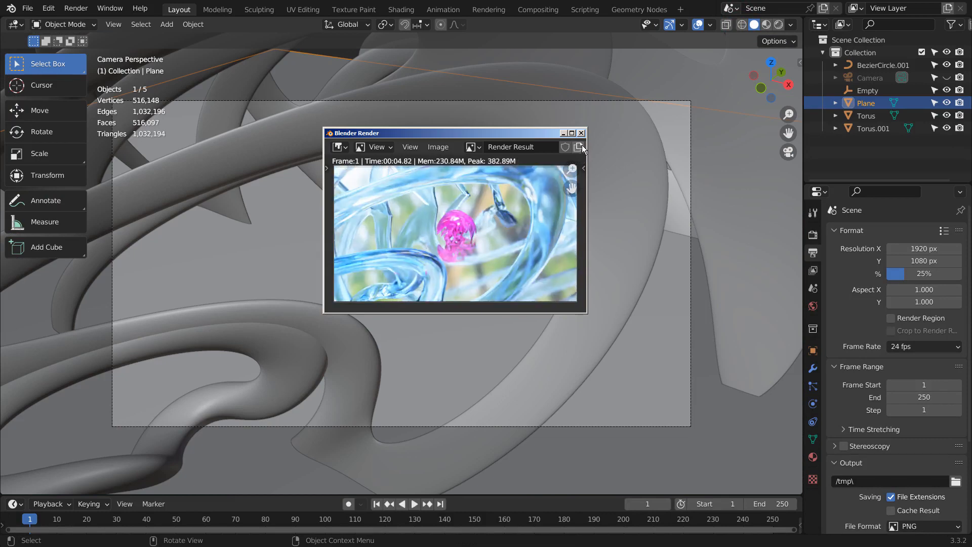
- In the Compositing workspace, try Streaks and Fog Glow on the Glare node, settle on Simple Star, and move the node lower
left_click(538, 9)
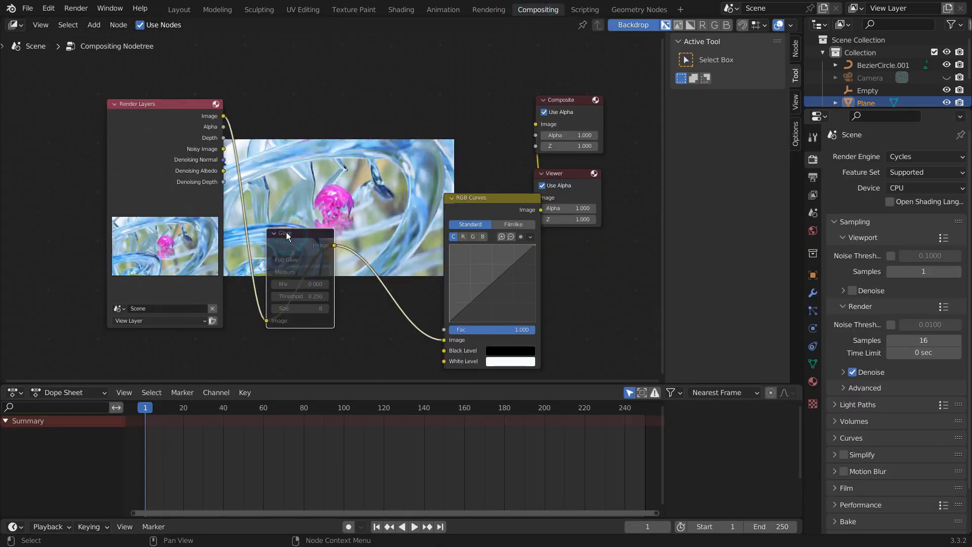
left_click(287, 261)
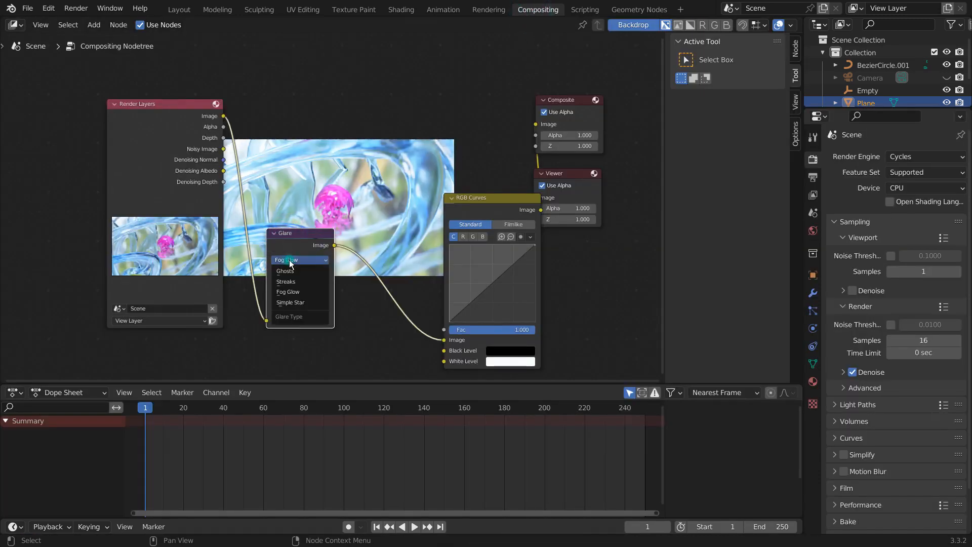
left_click(297, 277)
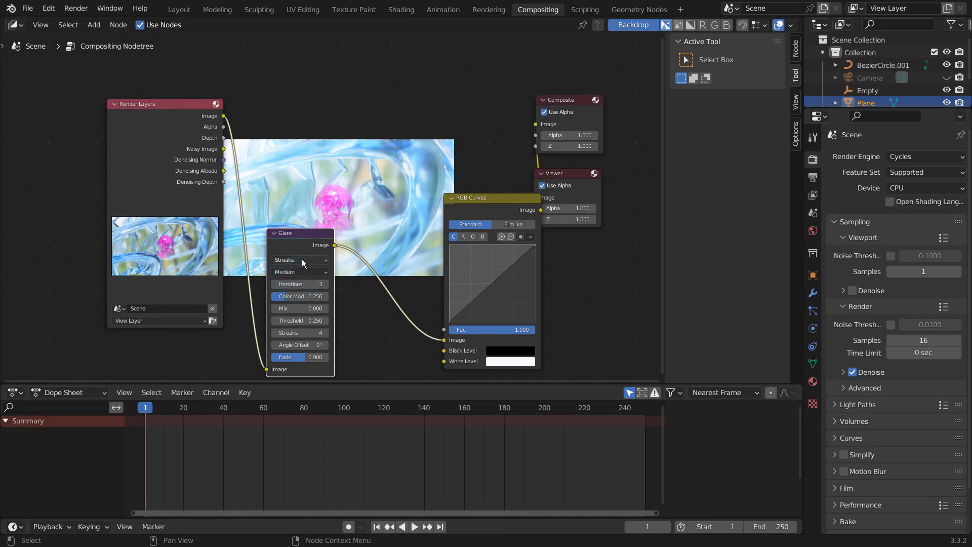
left_click(302, 260)
left_click(306, 296)
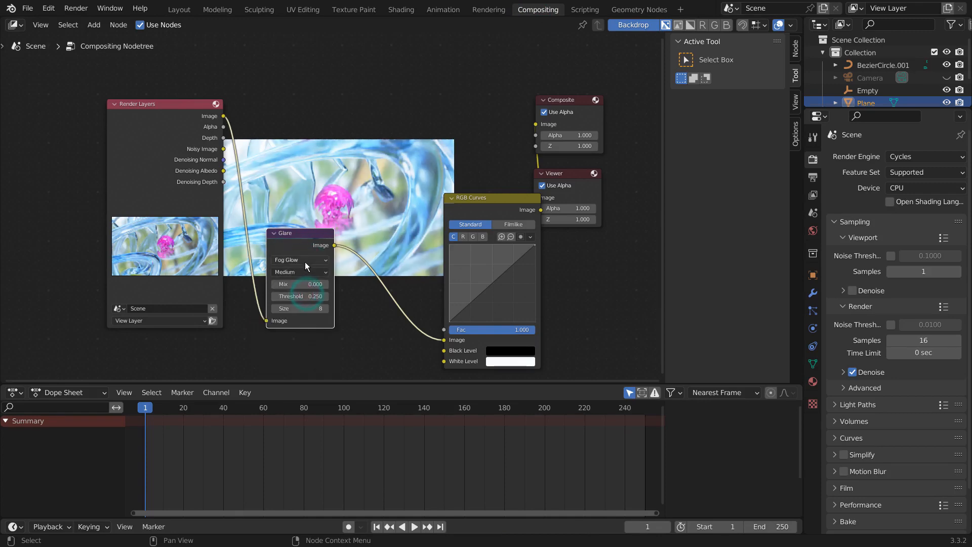
left_click(305, 261)
left_click(306, 299)
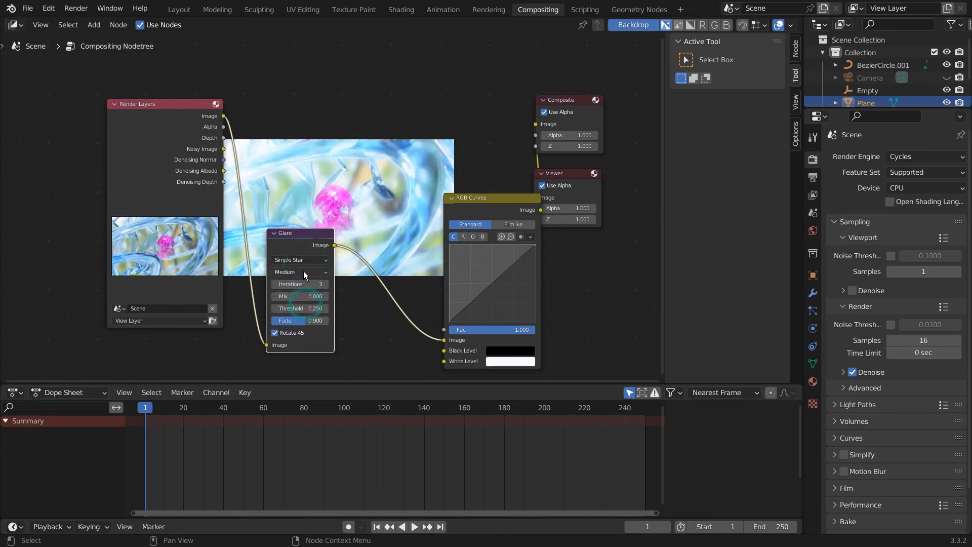
left_click_drag(299, 235, 294, 276)
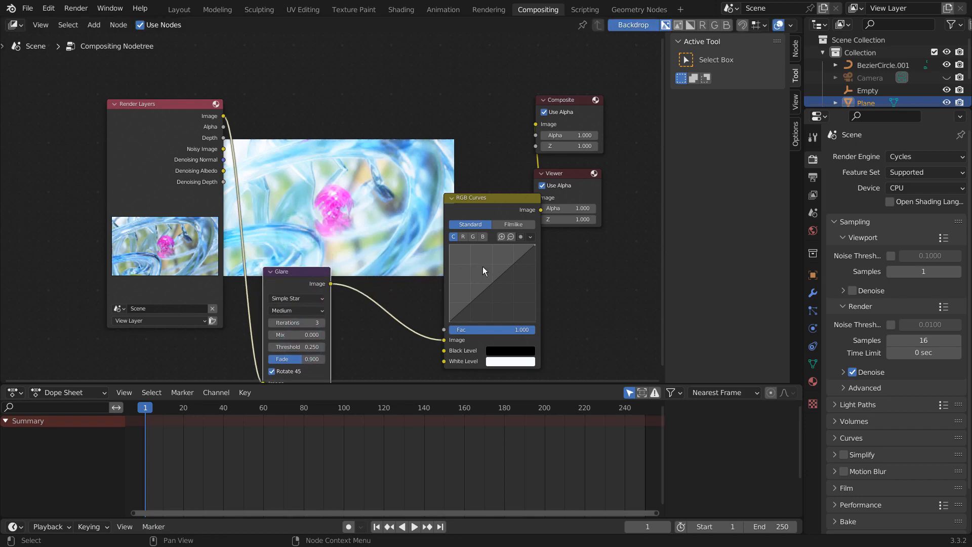
- Tint the composite by setting the RGB Curves node's White Level to mint green after testing nearby yellow, green and pink tones
left_click(511, 361)
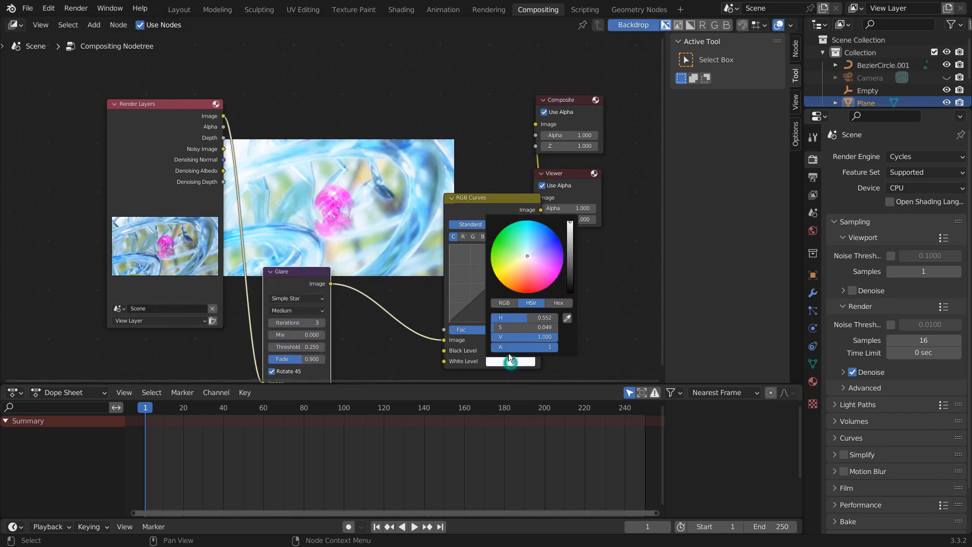
left_click(521, 254)
left_click(520, 262)
left_click(518, 248)
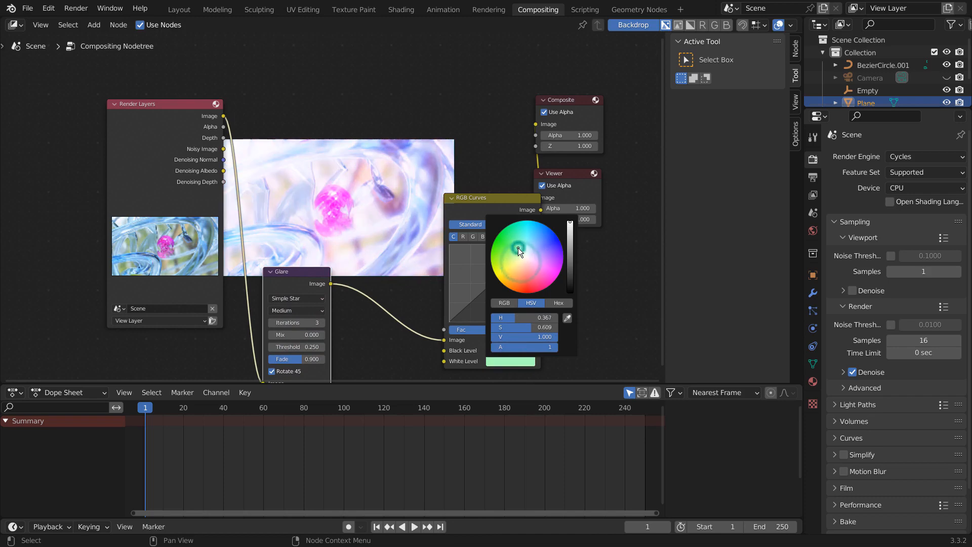
left_click(516, 252)
left_click(518, 260)
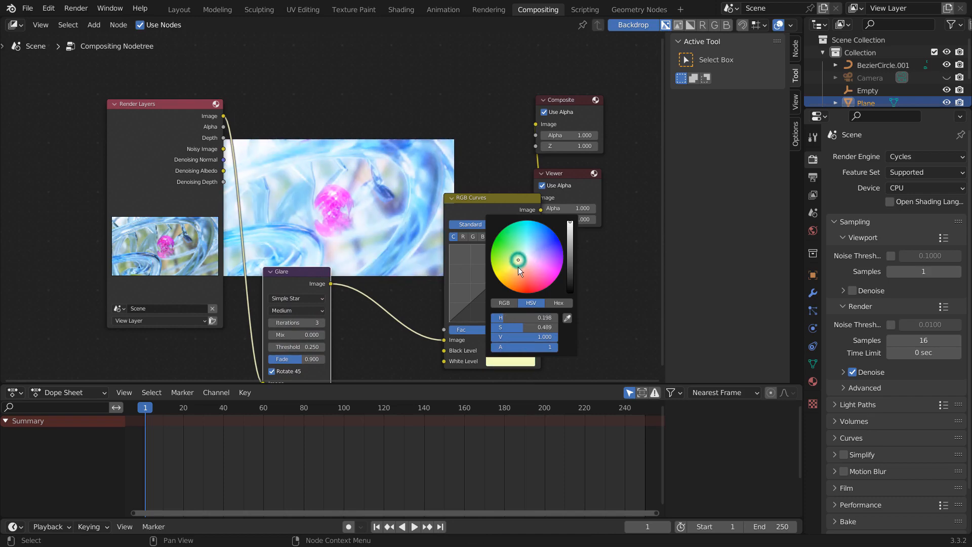
left_click(518, 268)
left_click(515, 249)
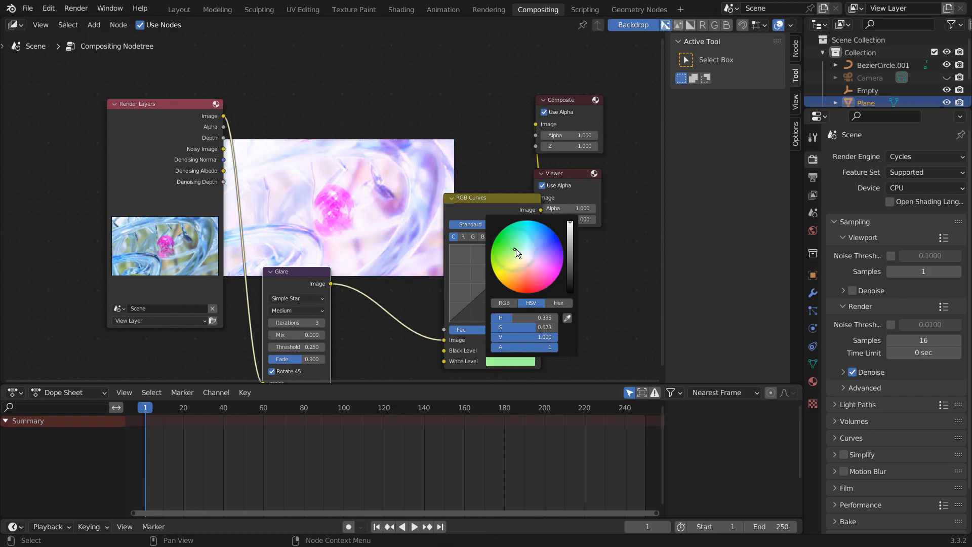
left_click(517, 248)
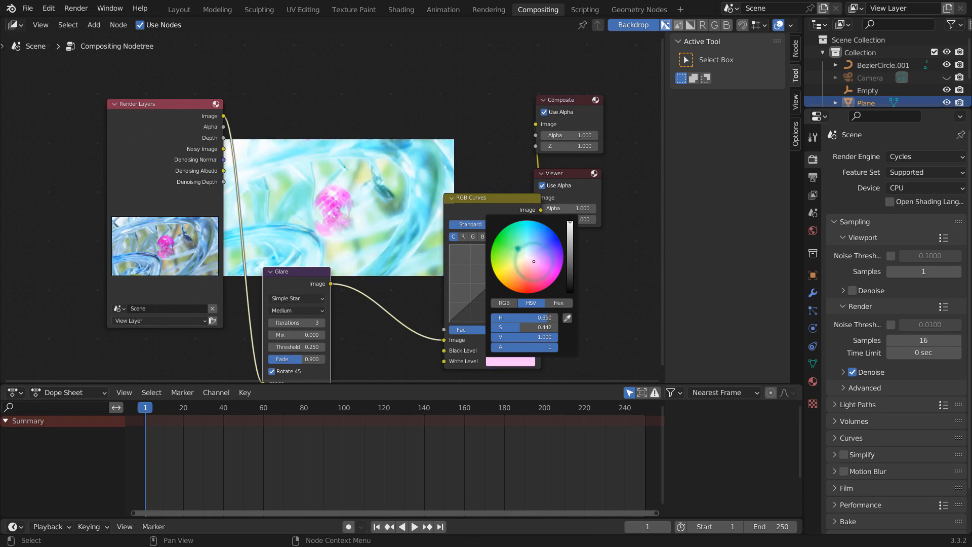
left_click(510, 246)
left_click(518, 252)
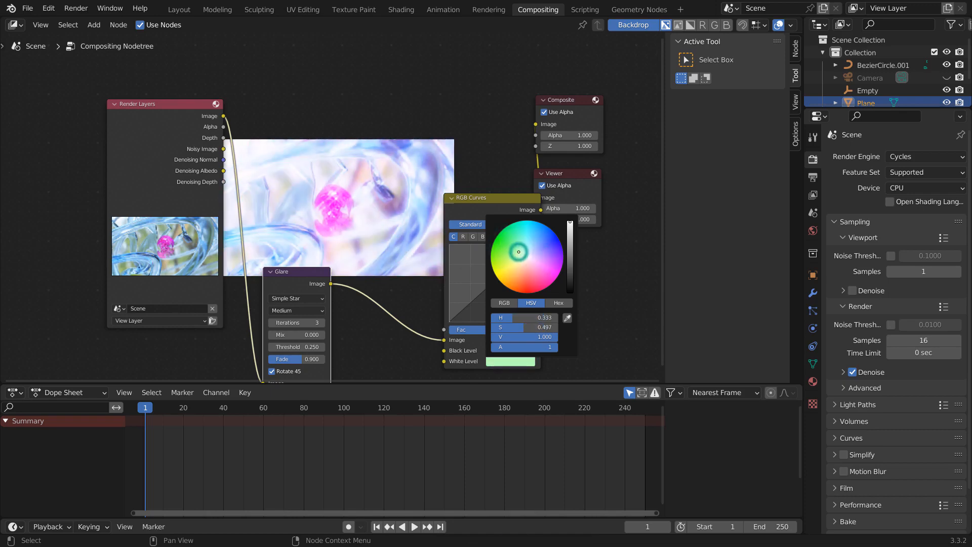
left_click(518, 255)
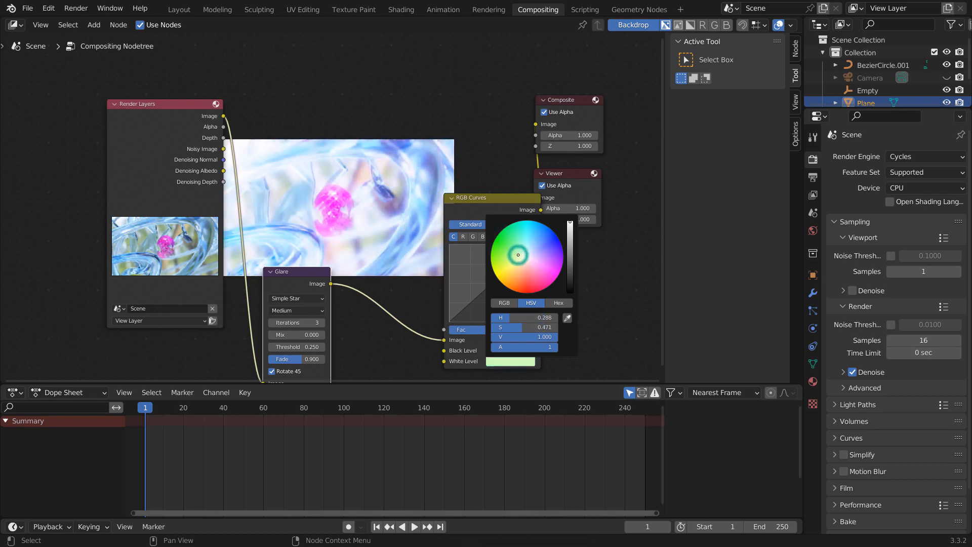
left_click(518, 245)
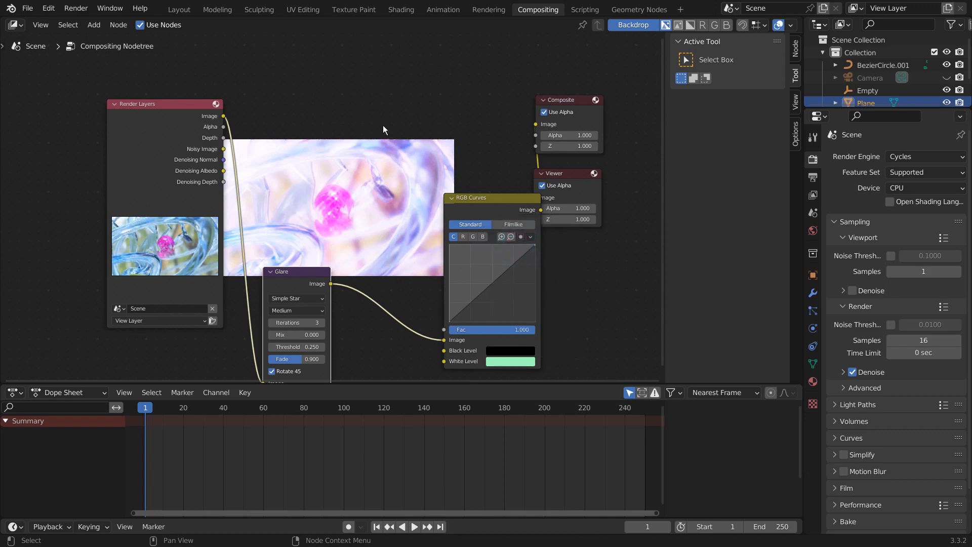
- Return to the Layout workspace and display the viewport in rendered shading
left_click(139, 25)
left_click(180, 9)
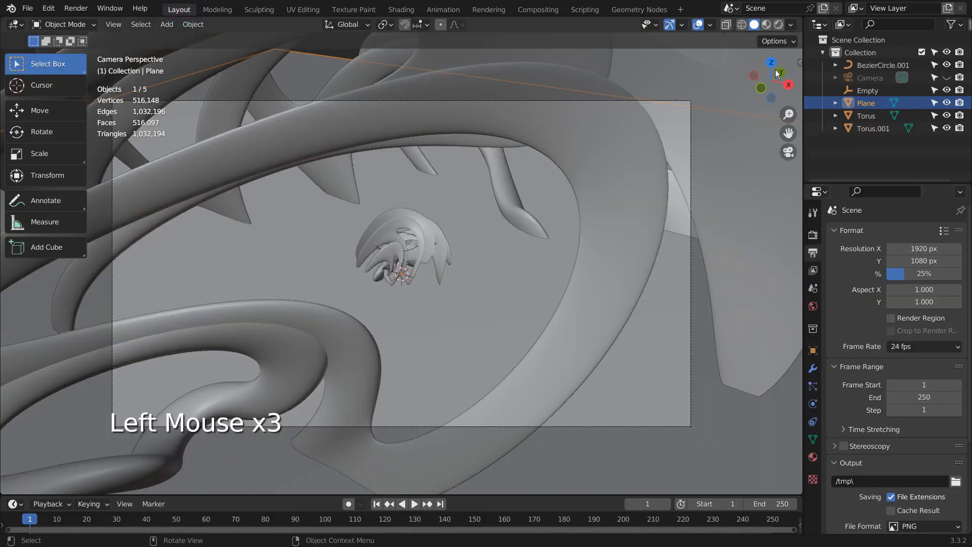
left_click(779, 25)
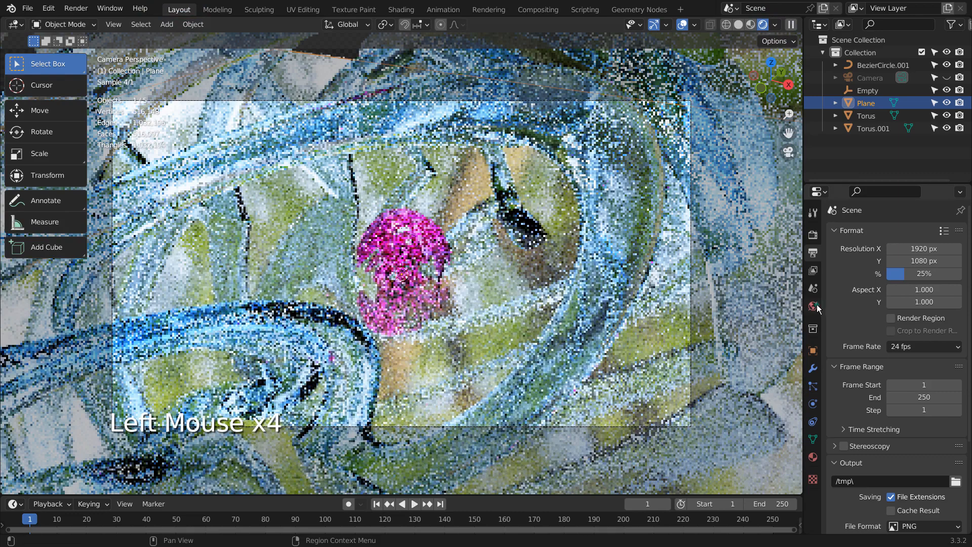
- Set the world's forest.exr background strength to 1 and render the image again
left_click(813, 306)
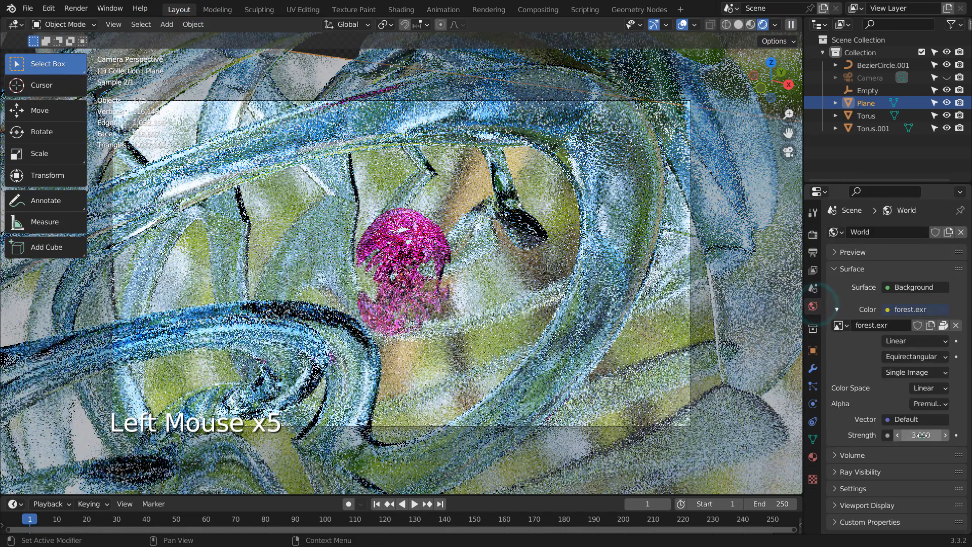
left_click(921, 435)
type("1")
key("Return")
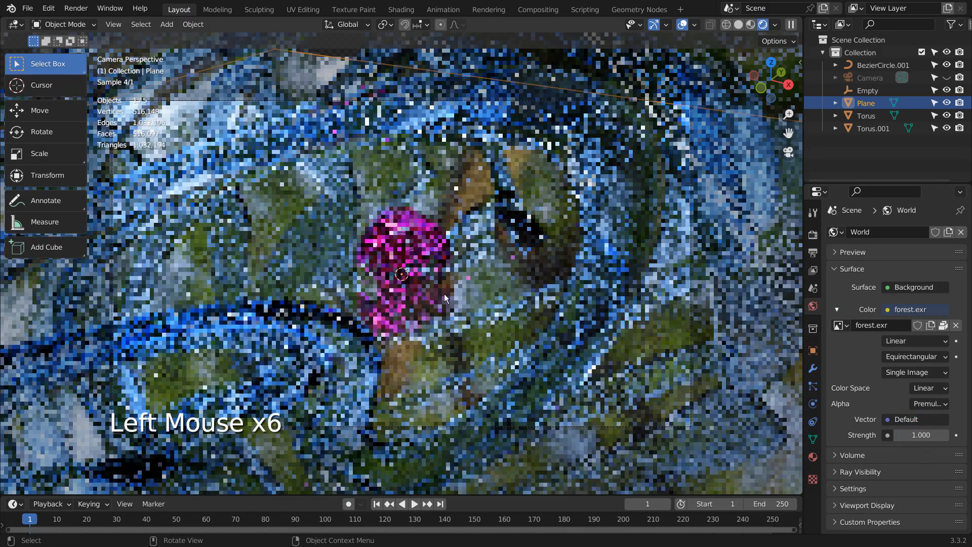
key("F12")
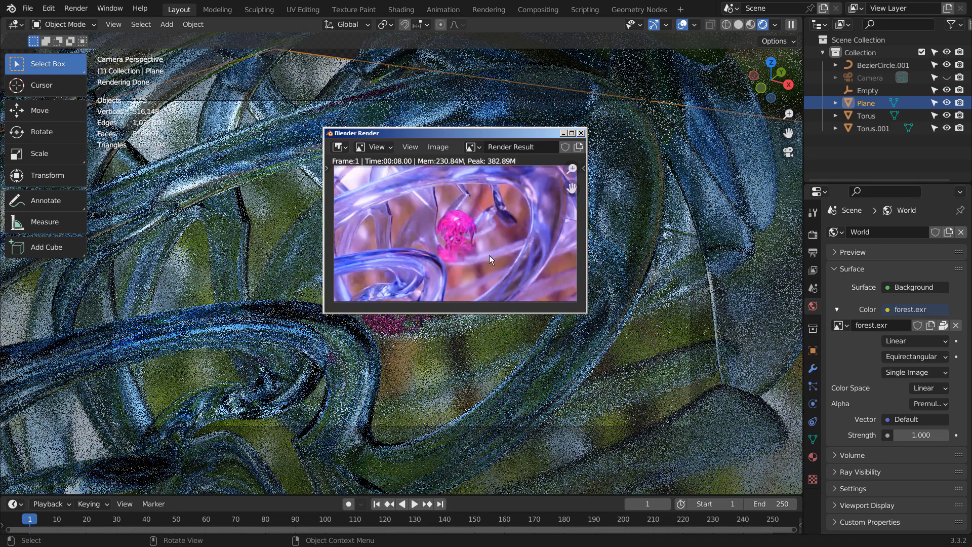
- Dismiss the finished render and raise the strength of the world's forest.exr background to 2
left_click(582, 132)
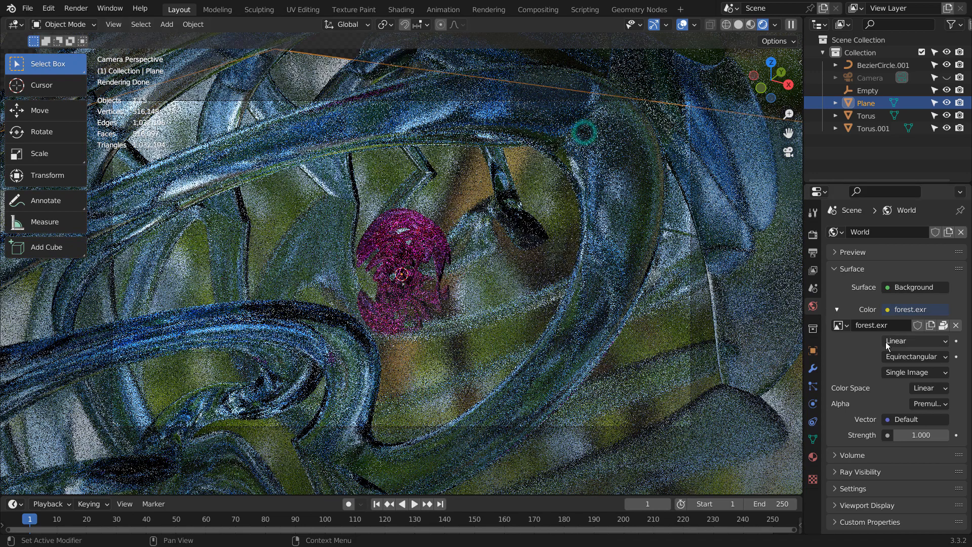
left_click(932, 435)
type("2")
key("Return")
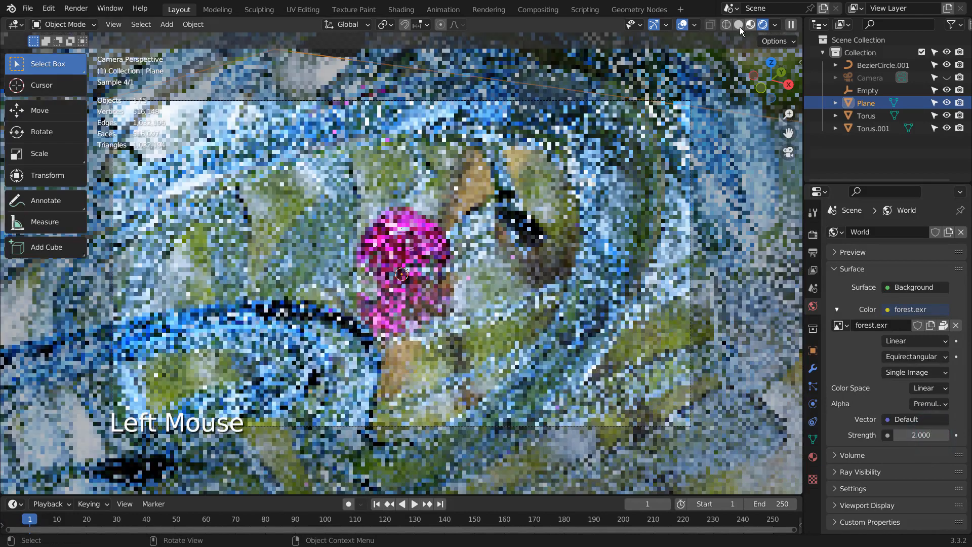
- Switch the viewport to solid shading and make a test render with the brighter world lighting
left_click(738, 24)
key("F12")
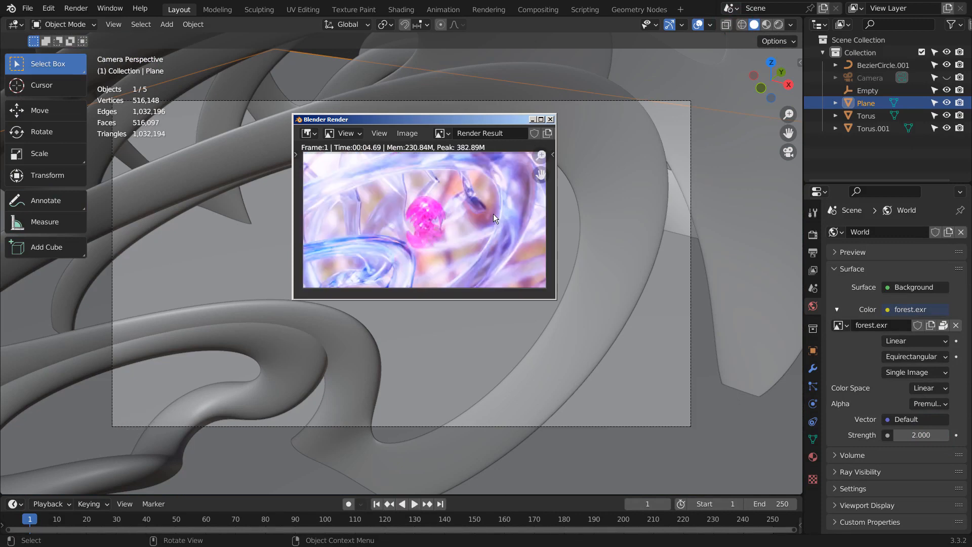
left_click(551, 119)
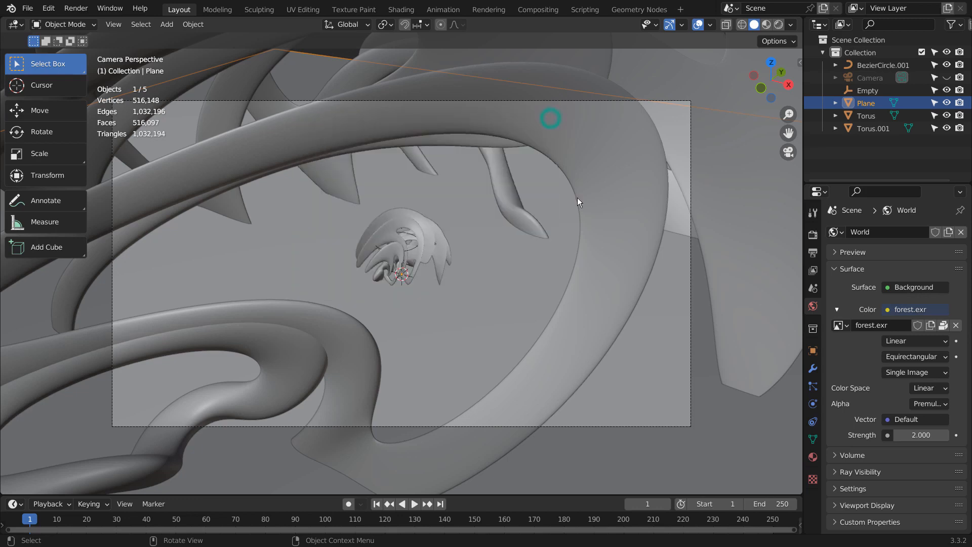
- Set the output resolution scale to 100% for the 1920 × 1080 px render
left_click(812, 253)
left_click_drag(910, 272, 901, 280)
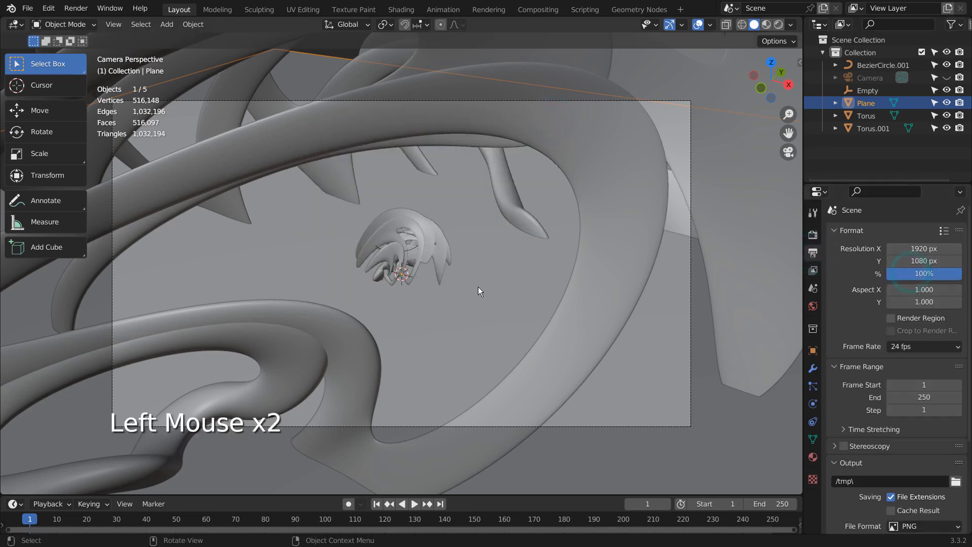
- Review the compositing node setup in a maximized editor, and start the full-resolution render from the Layout workspace
left_click(556, 12)
key("ctrl+space")
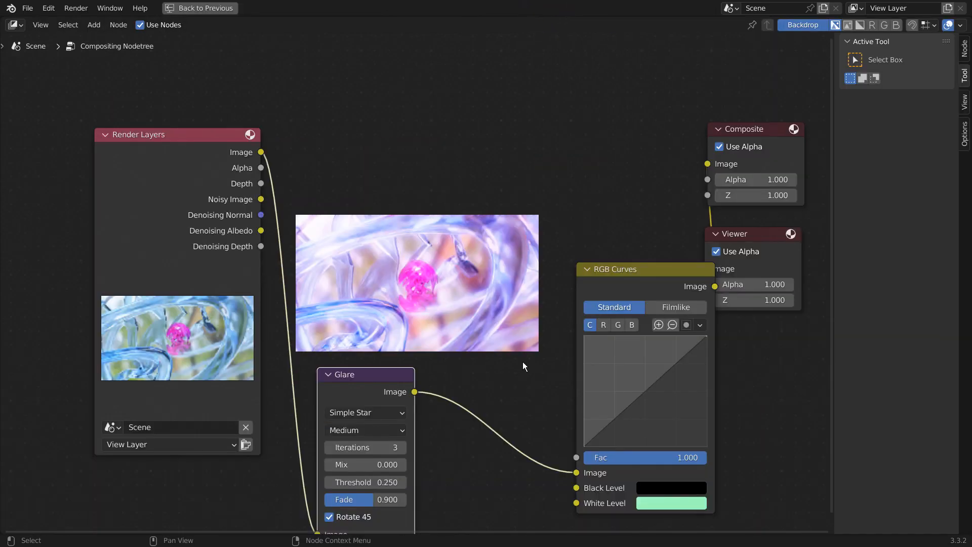
middle_click_drag(507, 368, 502, 306, "shift")
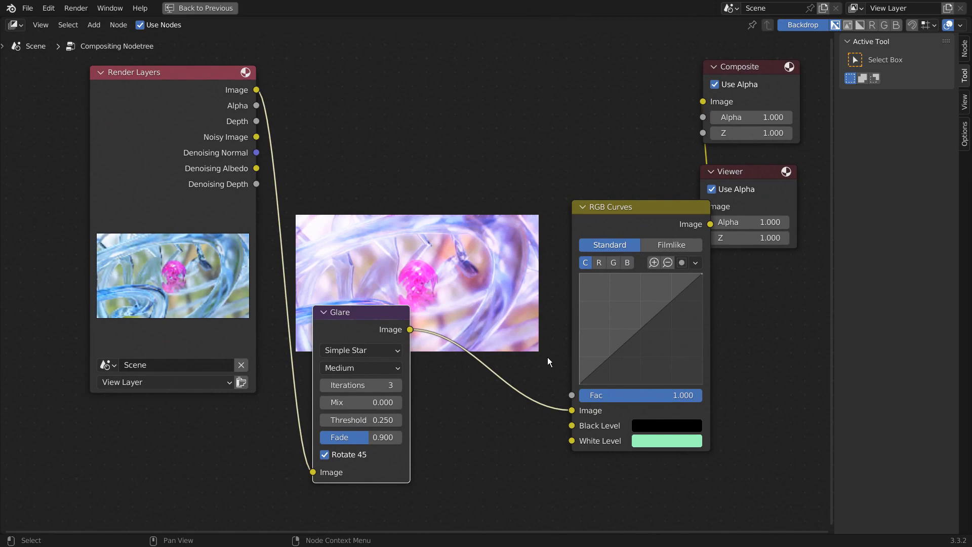
key("ctrl+space")
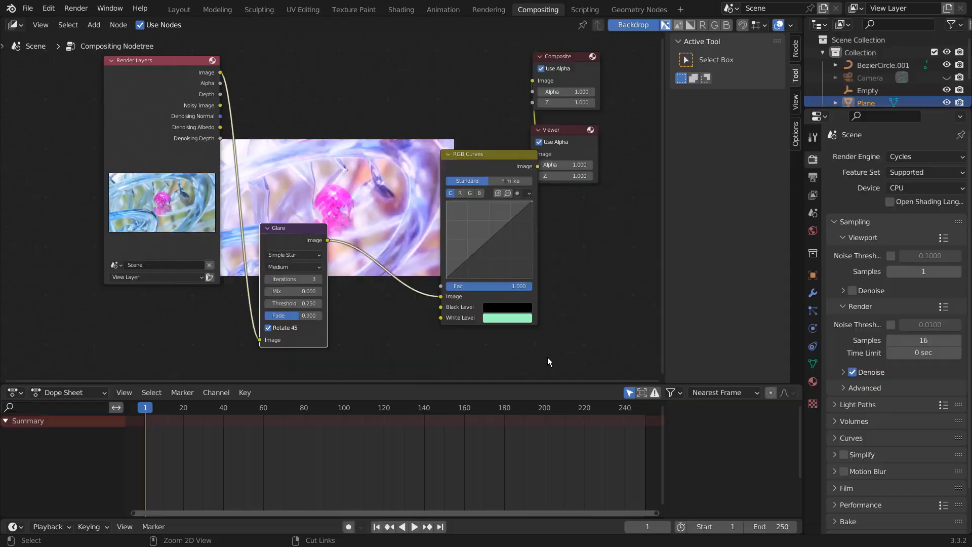
left_click(178, 13)
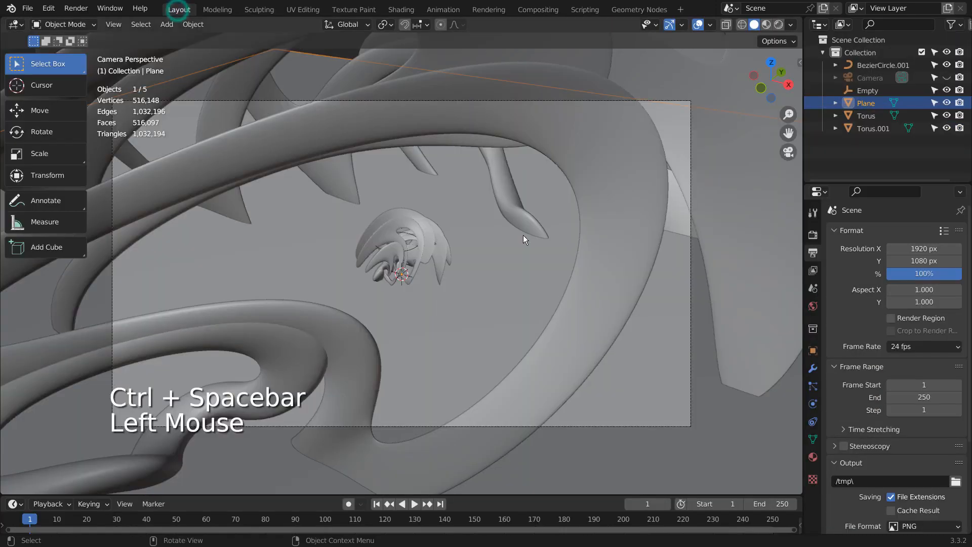
key("F12")
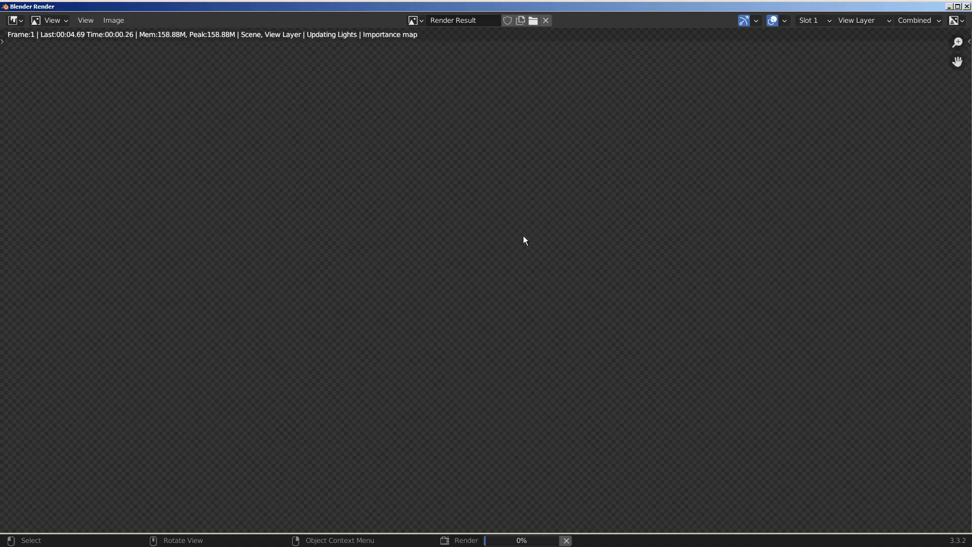